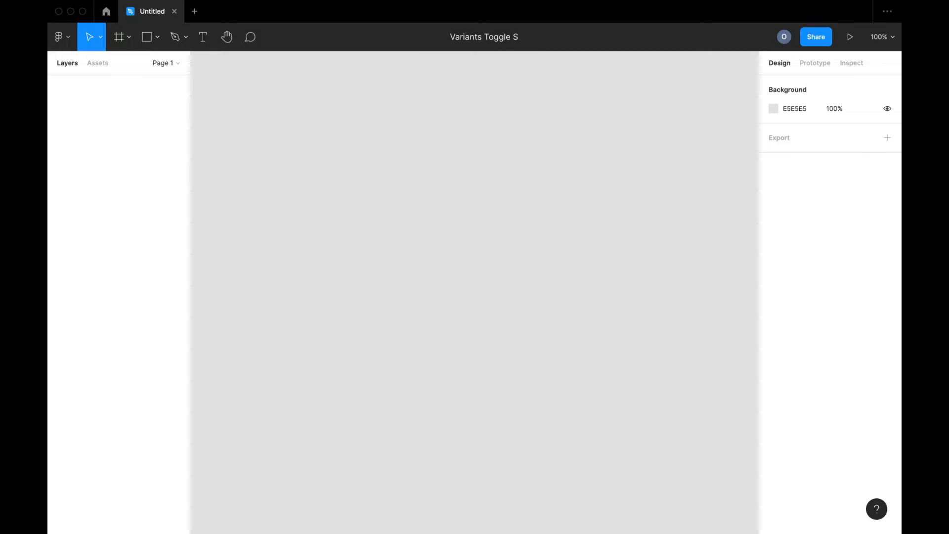
# Finish naming the file as Variants Toggle Switch
pyautogui.write('witch')
pyautogui.press('Return')
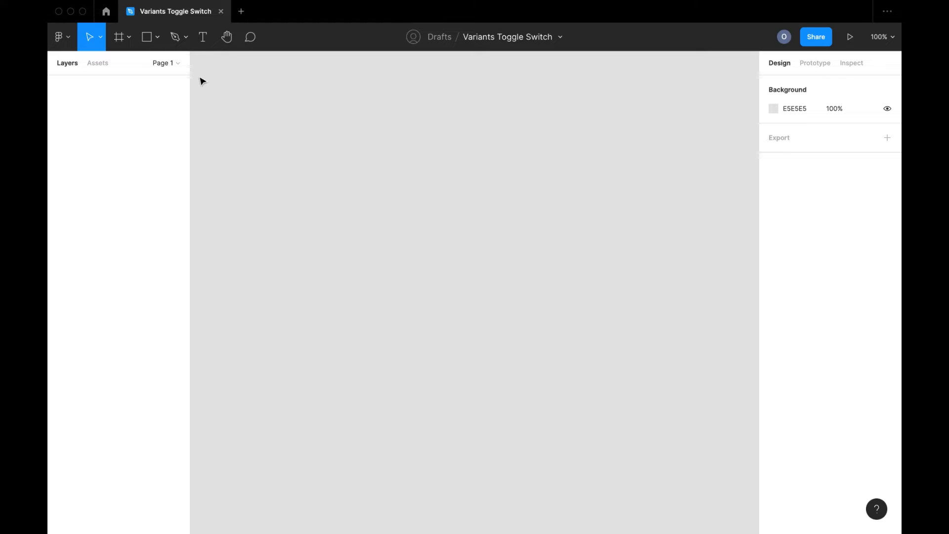
# Add a phone frame to the canvas using the iPhone 11 Pro / X preset (375 × 812)
pyautogui.click(120, 38)
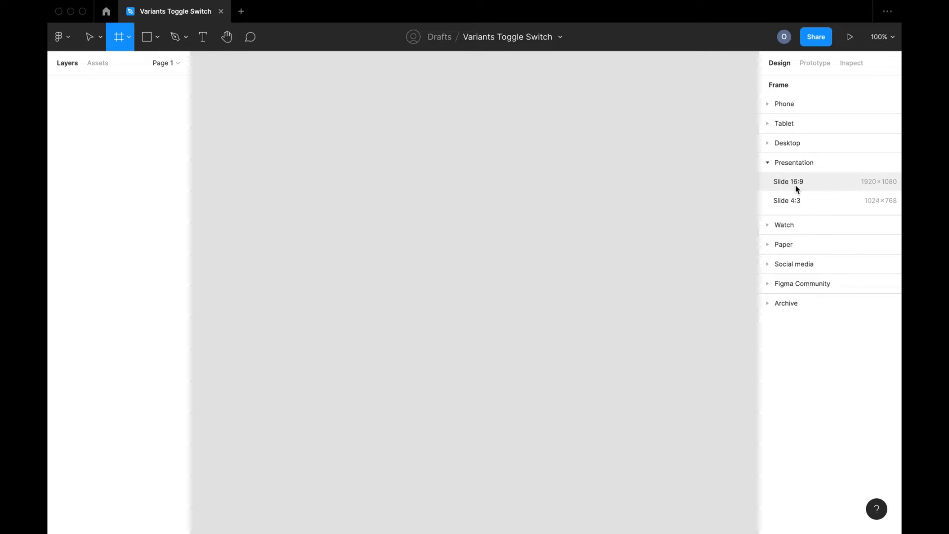
pyautogui.click(768, 163)
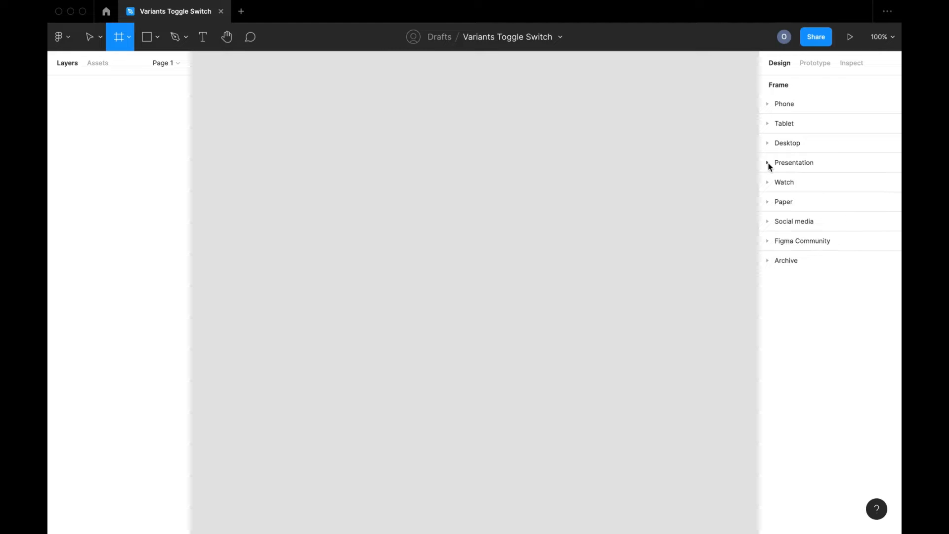
pyautogui.click(767, 105)
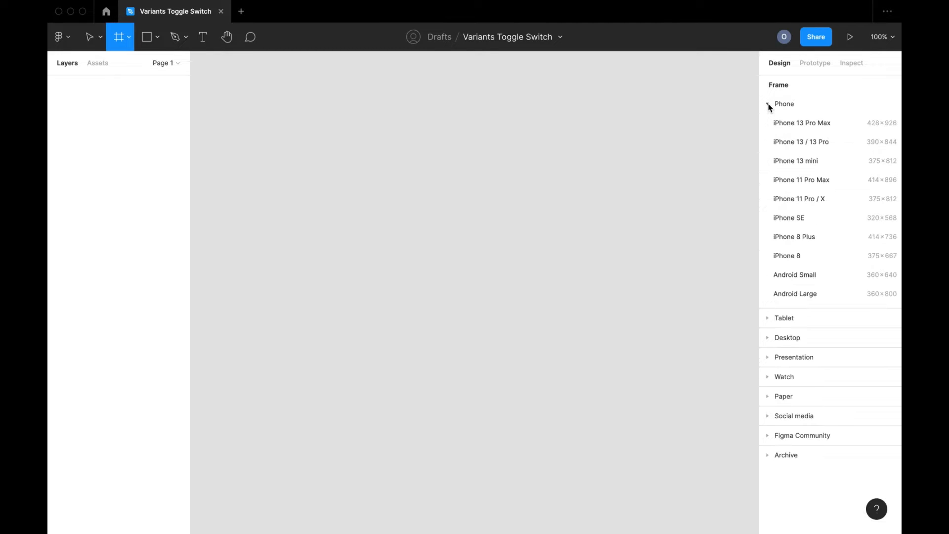
pyautogui.click(804, 198)
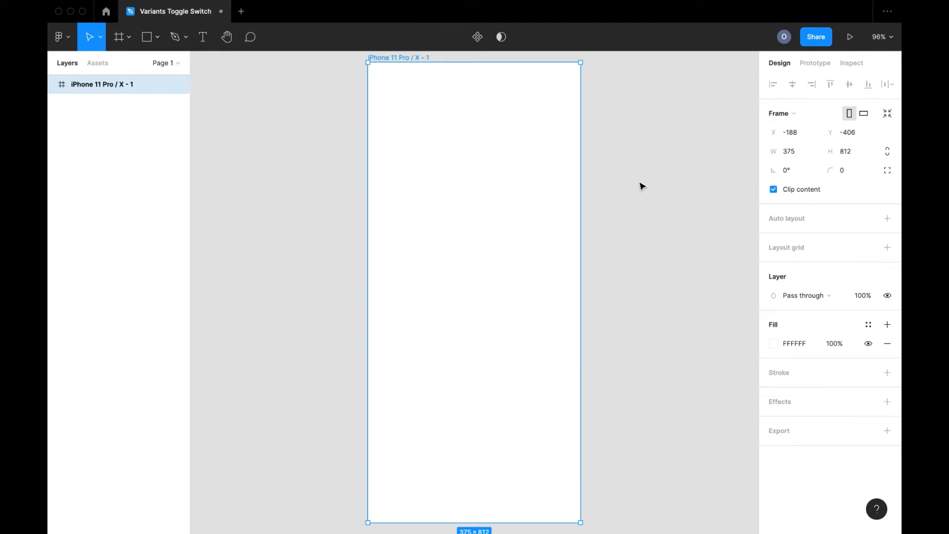
pyautogui.scroll(-3, 616, 186)
pyautogui.click(641, 198)
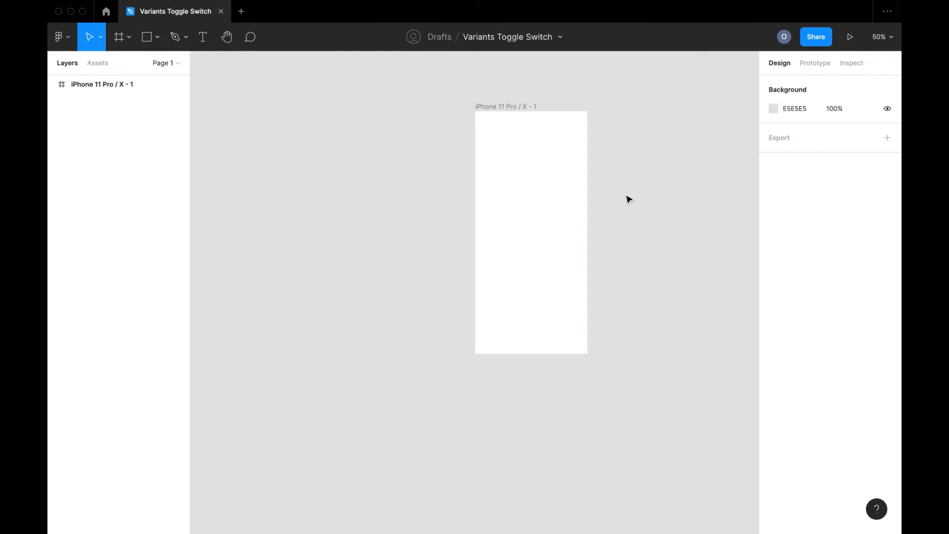
# Draw a rectangle about 69 × 33 on the empty canvas to the left of the phone frame
pyautogui.scroll(5, 316, 163)
pyautogui.scroll(-3, 280, 133)
pyautogui.scroll(-5, 280, 133)
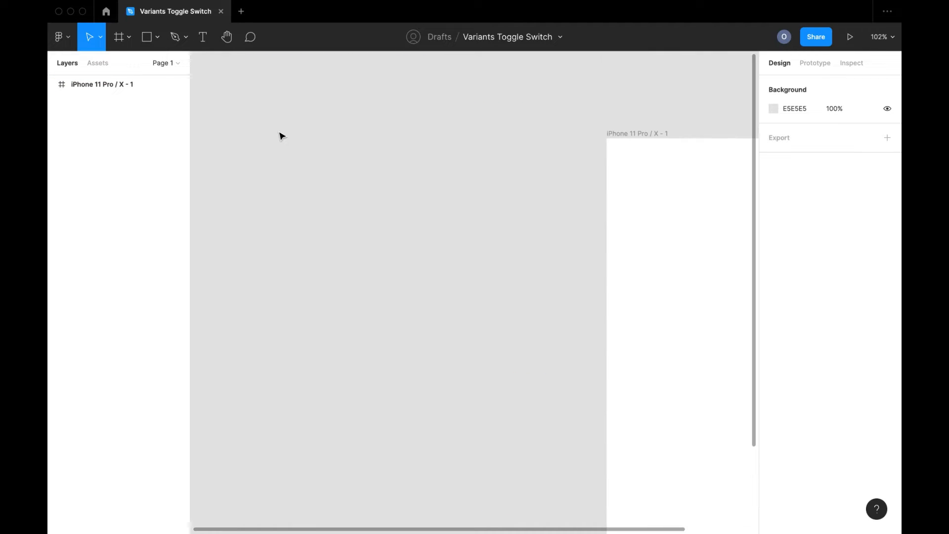
pyautogui.hscroll(-2, 280, 133)
pyautogui.scroll(1, 280, 133)
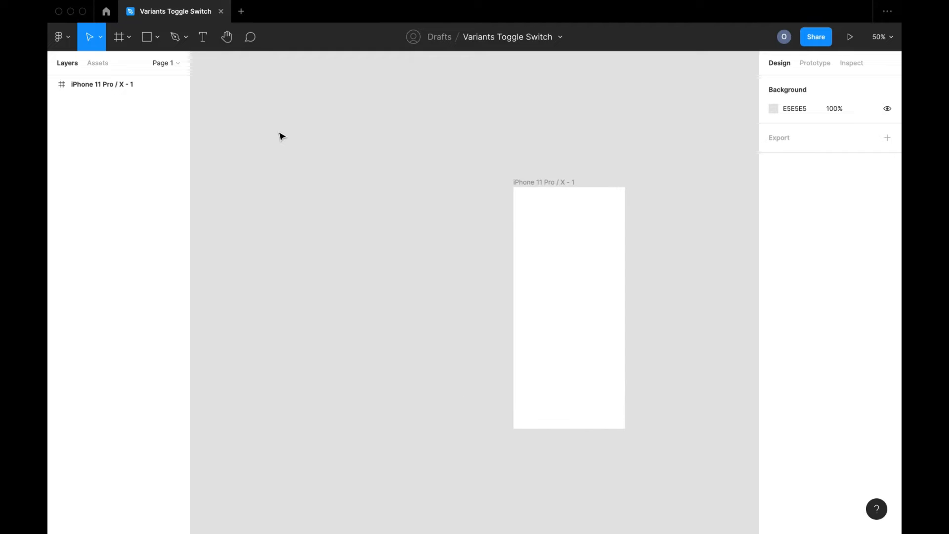
pyautogui.scroll(3, 271, 195)
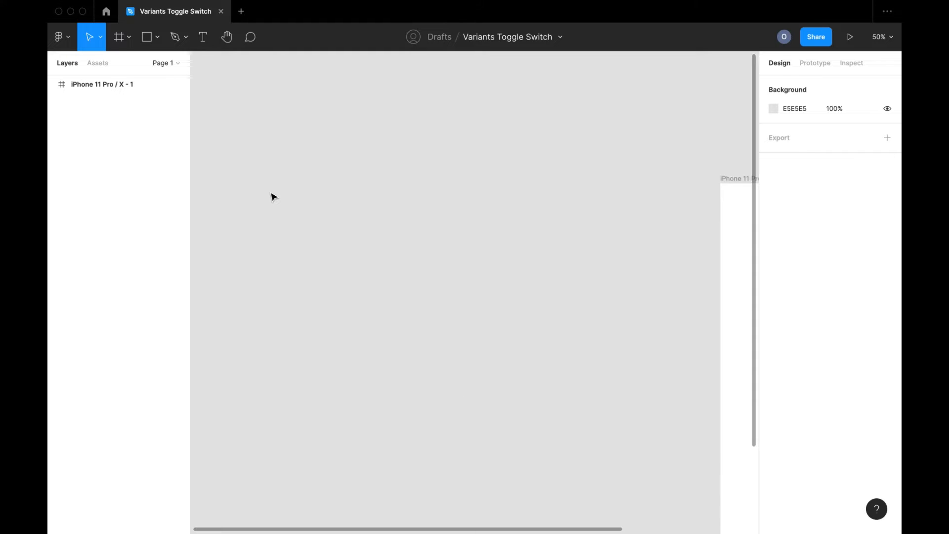
pyautogui.click(147, 37)
pyautogui.moveTo(486, 254); pyautogui.dragTo(519, 267)
pyautogui.scroll(5, 519, 267)
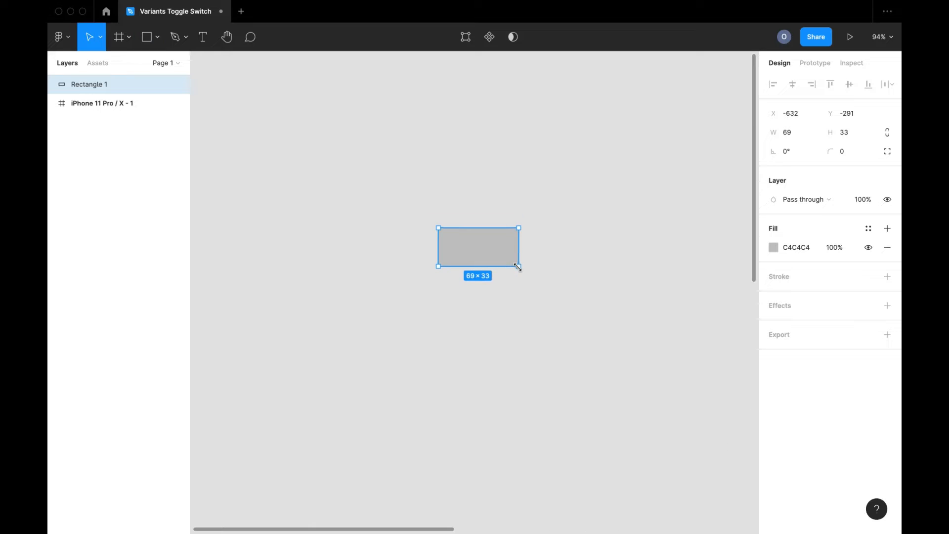
# Shape the rectangle into a pill with height 20, corner radius 50 and width about 66
pyautogui.click(856, 136)
pyautogui.write('20')
pyautogui.press('Return')
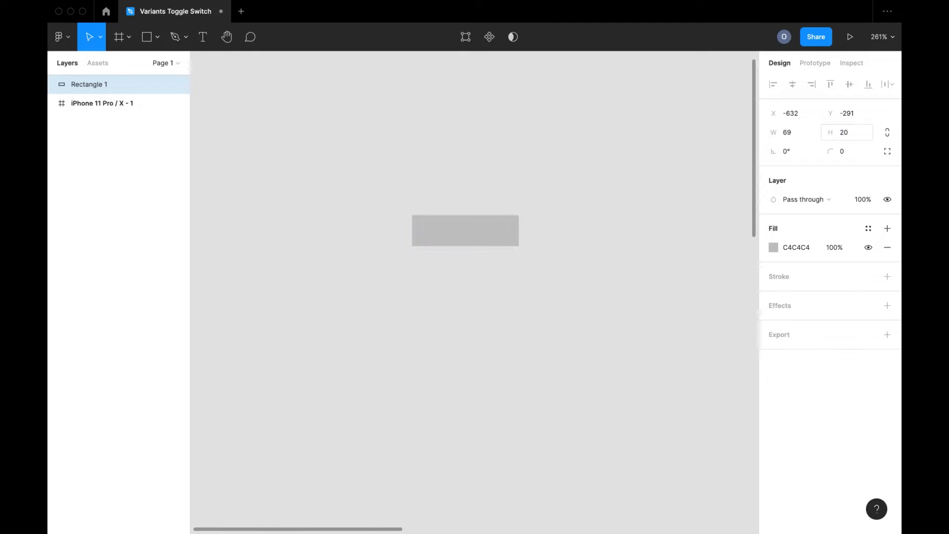
pyautogui.click(831, 154)
pyautogui.write('50')
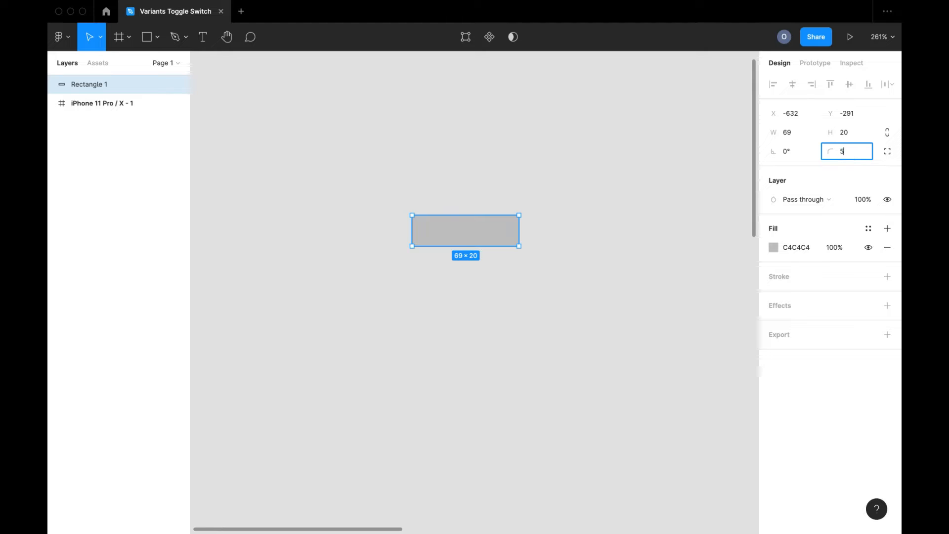
pyautogui.press('Return')
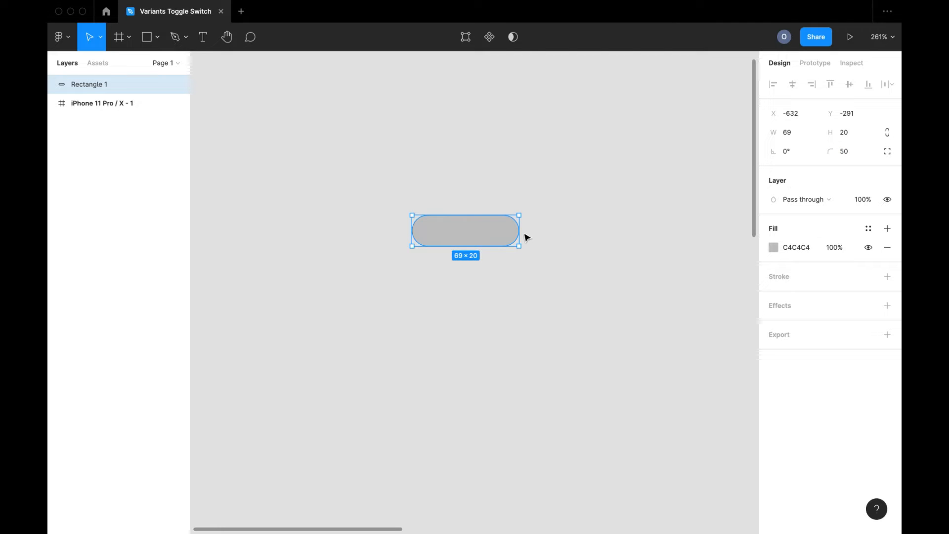
pyautogui.moveTo(519, 232); pyautogui.dragTo(515, 231)
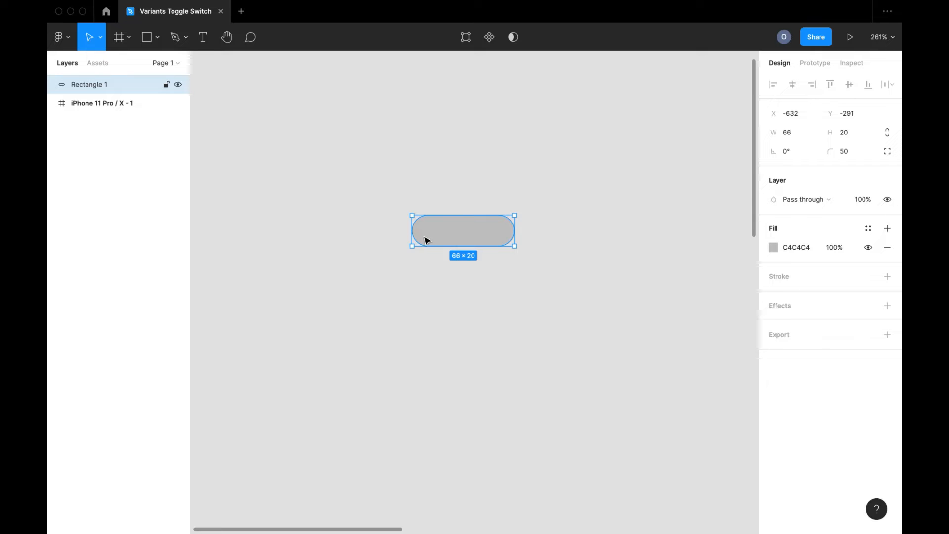
# Duplicate the pill and narrow the copy to a 20 × 20 circle at the pill's right end
pyautogui.press('super+d')
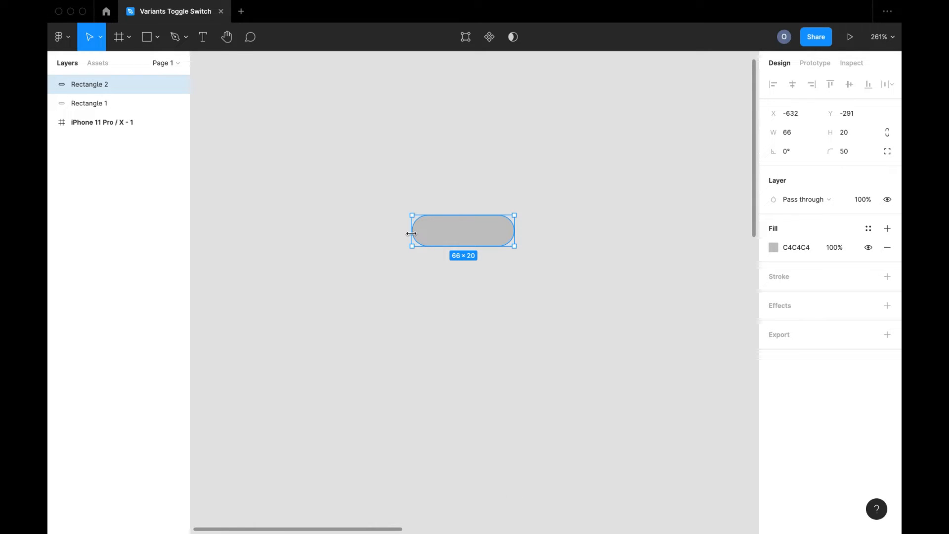
pyautogui.moveTo(411, 233); pyautogui.dragTo(484, 234)
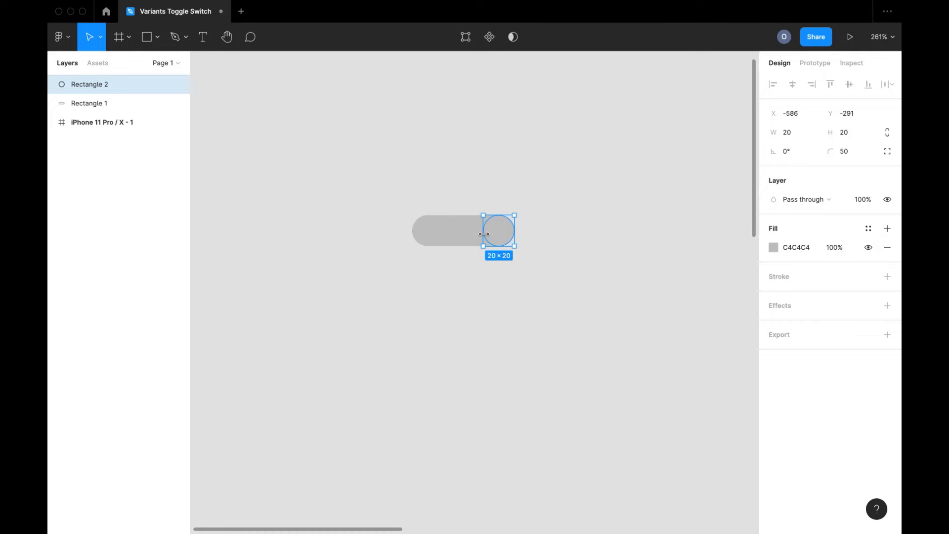
pyautogui.click(786, 136)
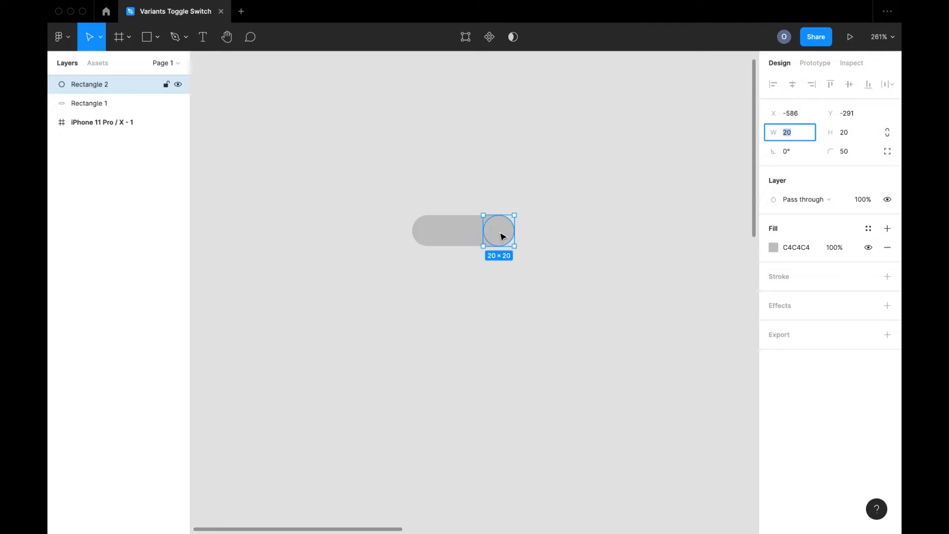
# Try a green fill (0EBE20) on the circular knob
pyautogui.click(774, 249)
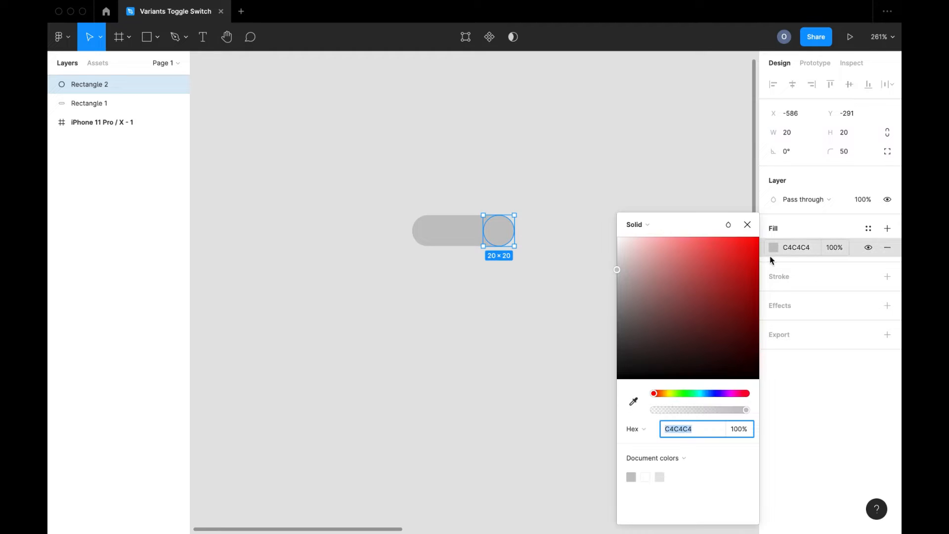
pyautogui.click(712, 393)
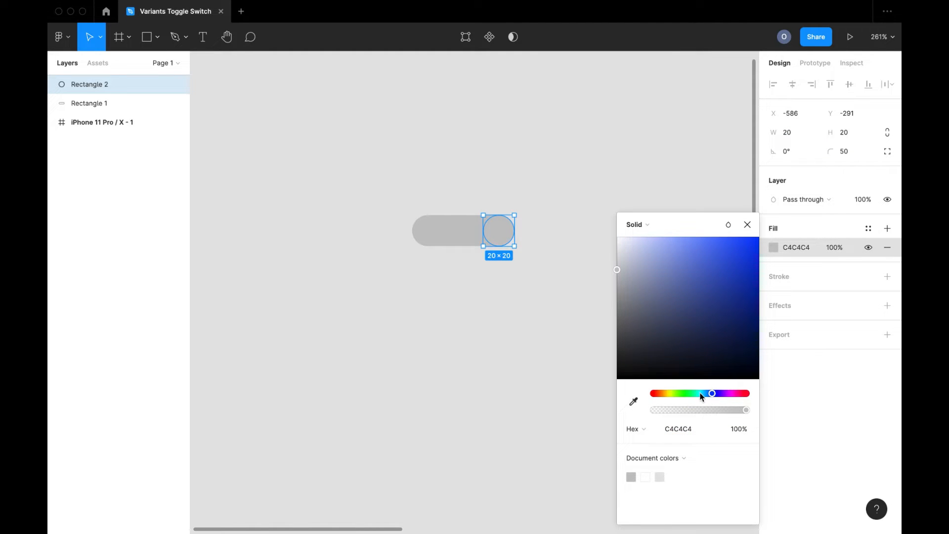
pyautogui.moveTo(700, 394); pyautogui.dragTo(695, 394)
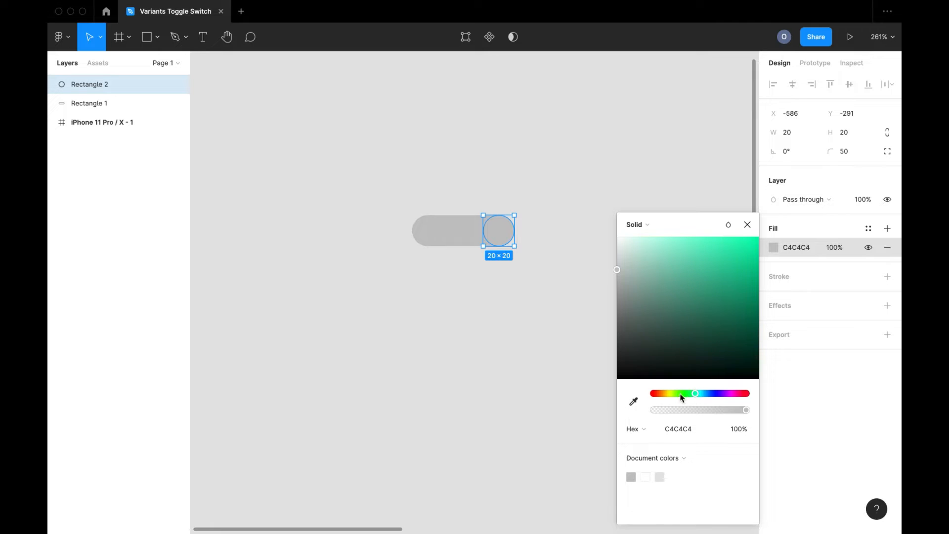
pyautogui.click(686, 394)
pyautogui.click(752, 300)
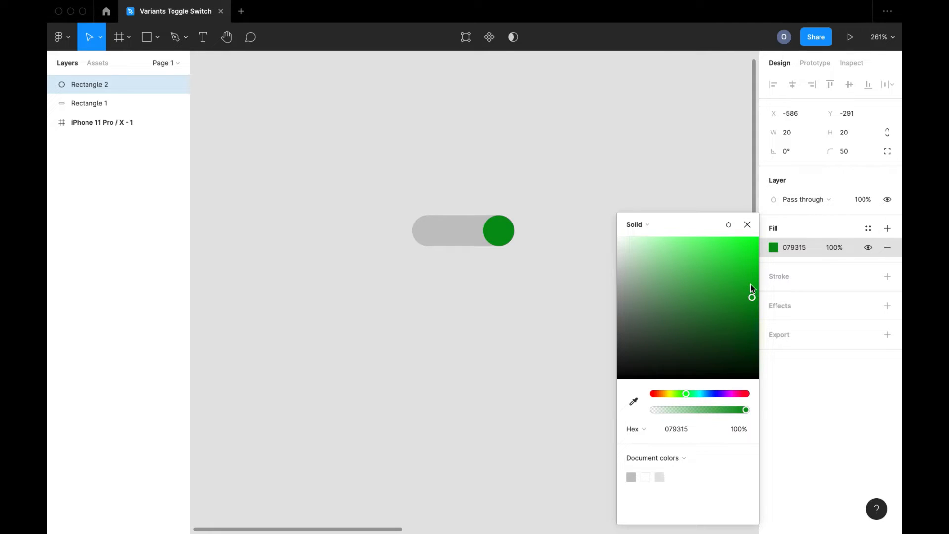
pyautogui.click(750, 284)
pyautogui.click(748, 273)
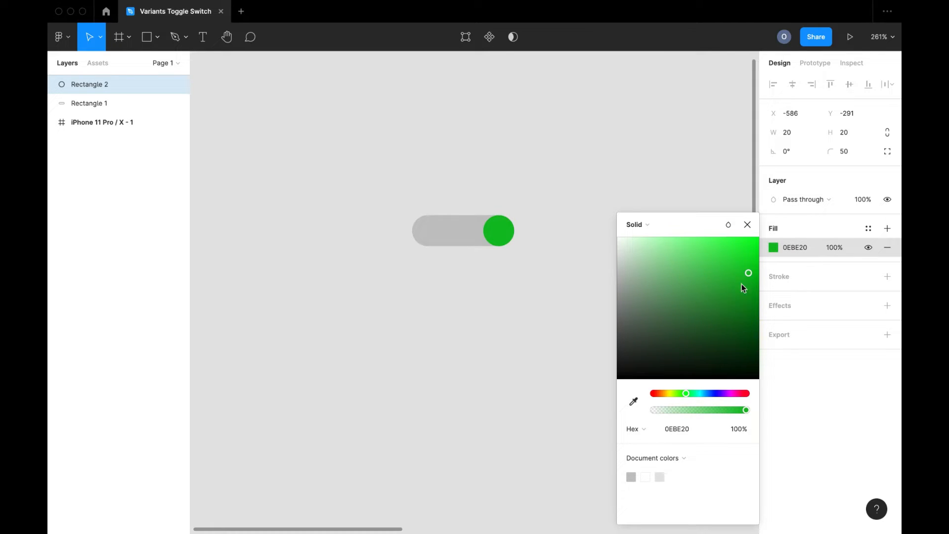
# Fill the circular knob with white (FFFFFF) from the document colors
pyautogui.click(645, 476)
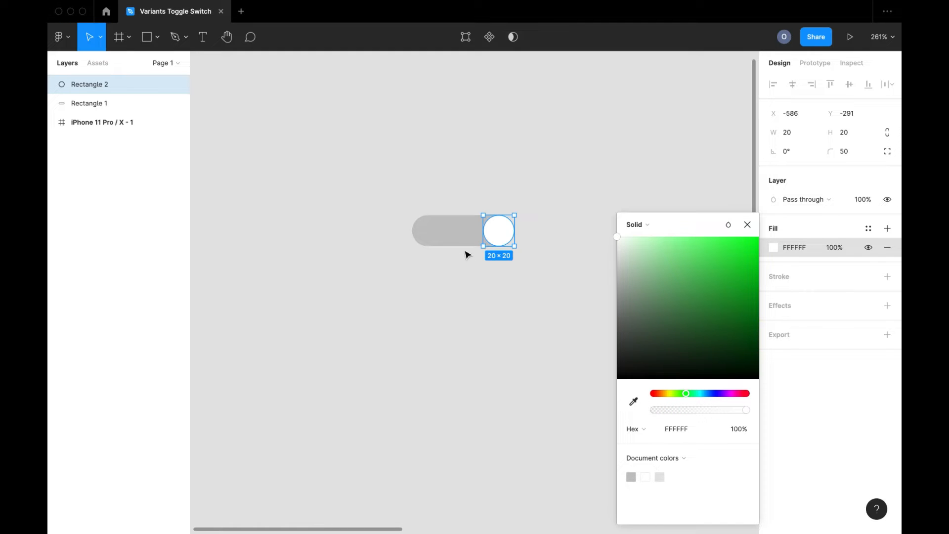
pyautogui.click(461, 244)
pyautogui.scroll(5, 461, 243)
pyautogui.click(546, 219)
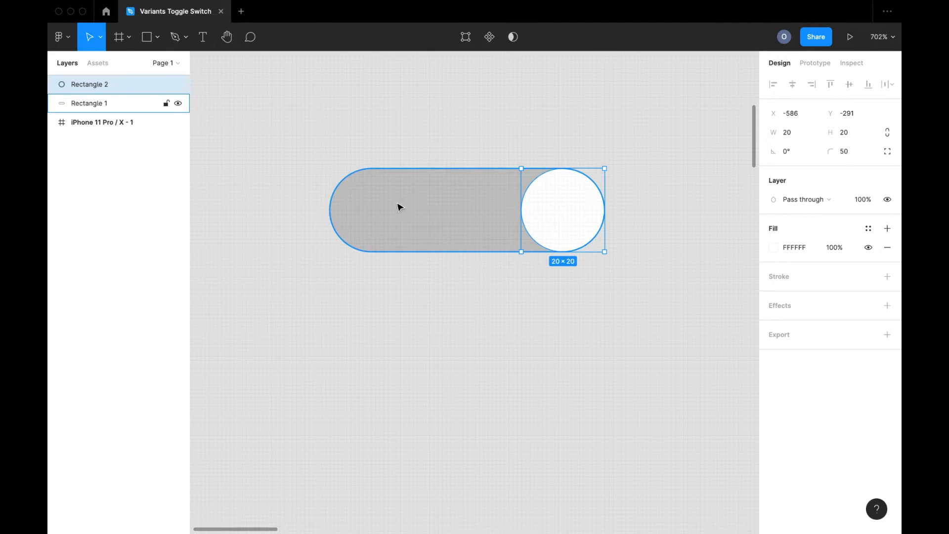
# Shrink the grey track behind the knob to about 50 × 12, keeping its right end under the knob
pyautogui.click(390, 233)
pyautogui.moveTo(444, 253); pyautogui.dragTo(443, 239)
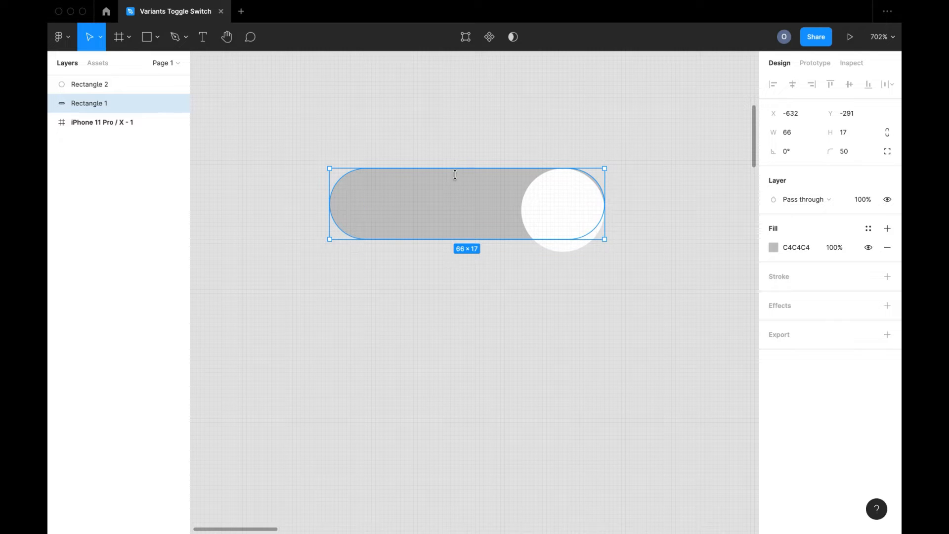
pyautogui.moveTo(455, 169); pyautogui.dragTo(458, 189)
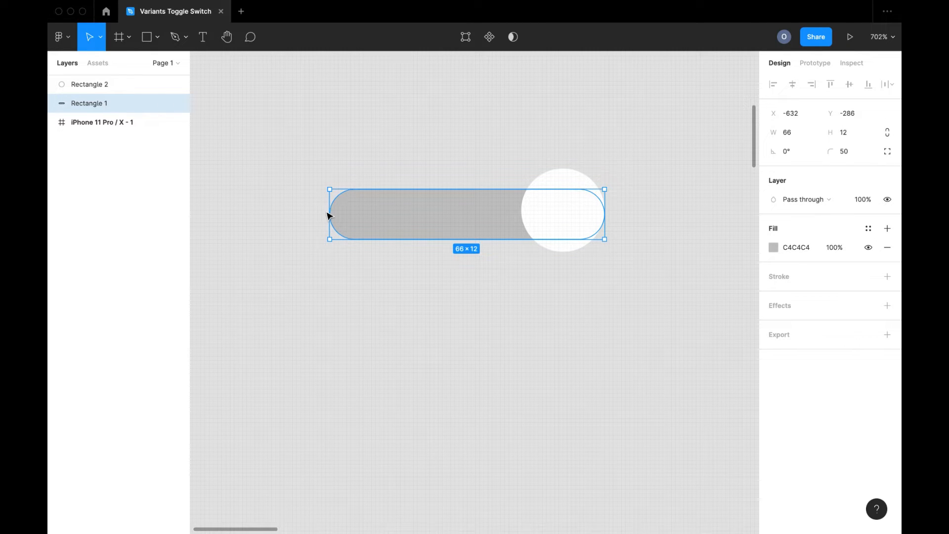
pyautogui.moveTo(329, 211); pyautogui.dragTo(396, 211)
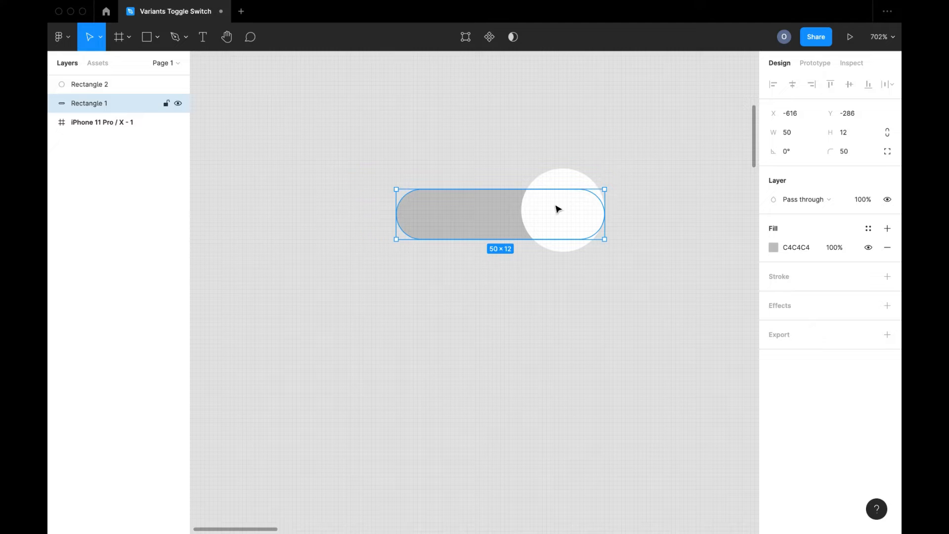
# Center the knob vertically on the track with a slight overhang at the right end, and shorten the track to about 44 wide
pyautogui.click(573, 183)
pyautogui.moveTo(557, 186); pyautogui.dragTo(578, 188)
pyautogui.click(451, 214)
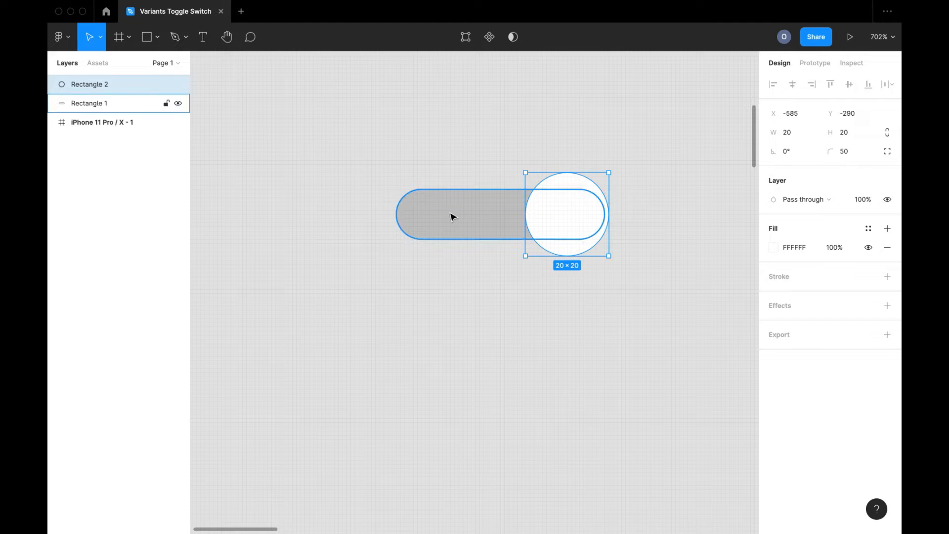
pyautogui.moveTo(397, 214); pyautogui.dragTo(419, 214)
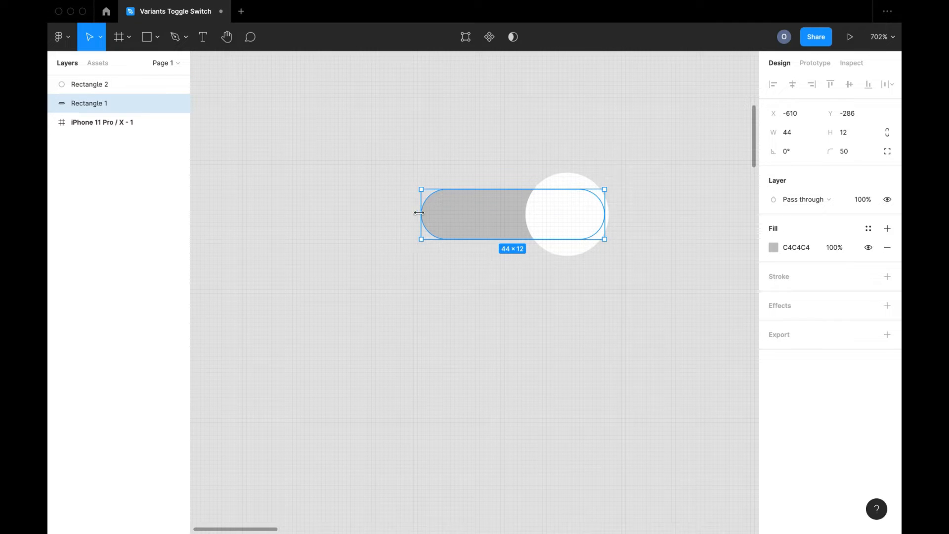
# Group the white knob and the grey track together
pyautogui.click(574, 282)
pyautogui.scroll(-3, 574, 283)
pyautogui.click(569, 237)
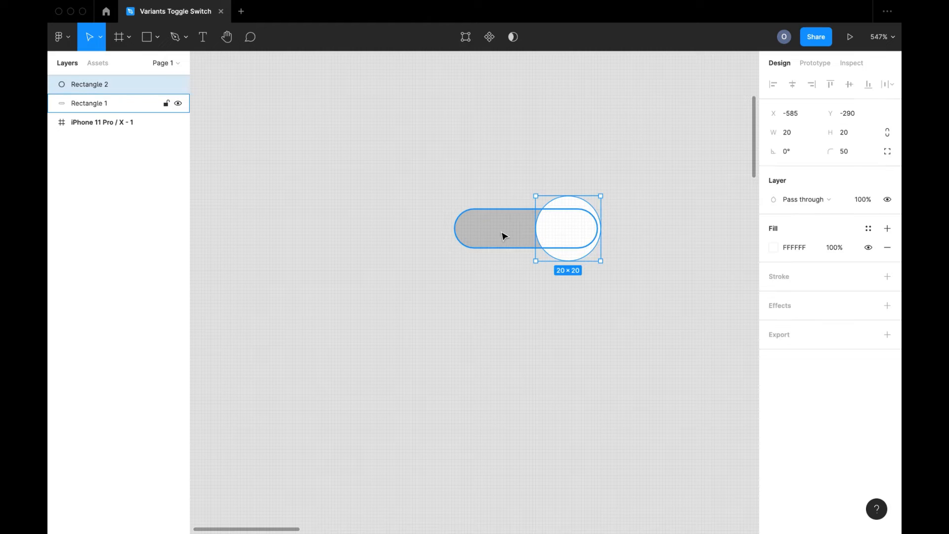
pyautogui.keyDown('shift'); pyautogui.click(504, 236); pyautogui.keyUp('shift')
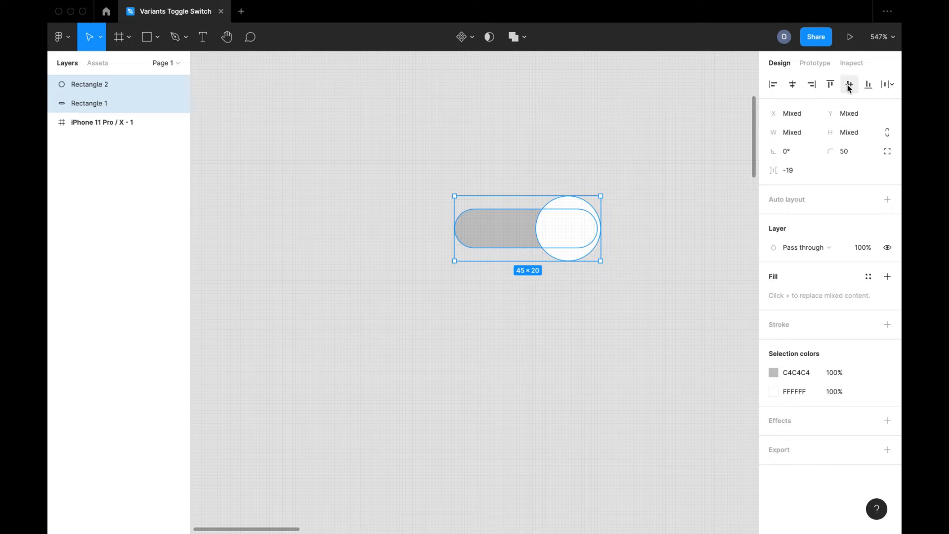
pyautogui.hotkey('ctrl', 'g')
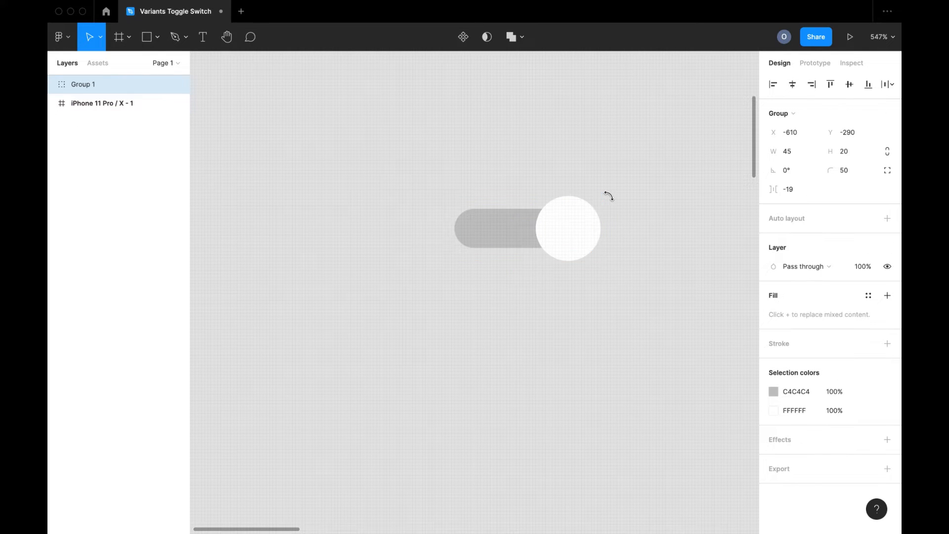
# Turn the toggle group into a component and add a second variant to it
pyautogui.scroll(-4, 574, 238)
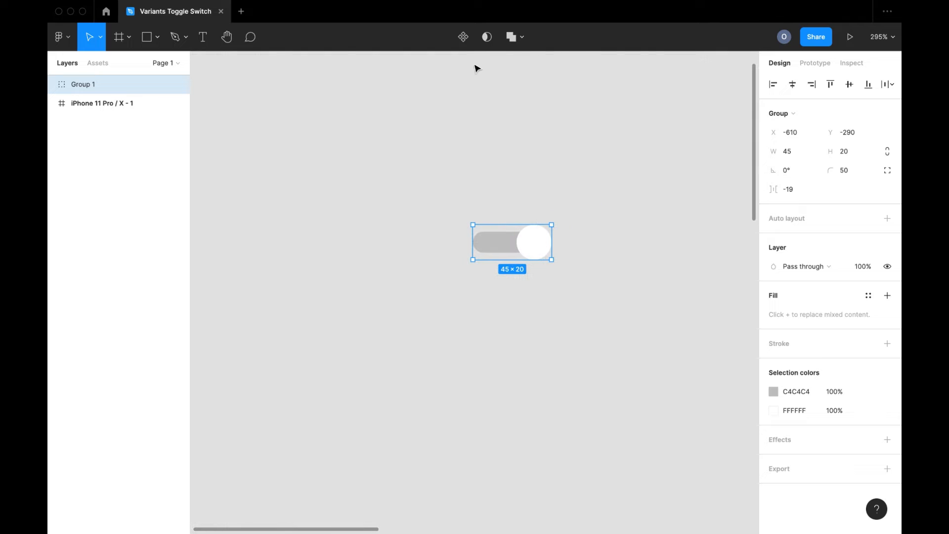
pyautogui.click(463, 38)
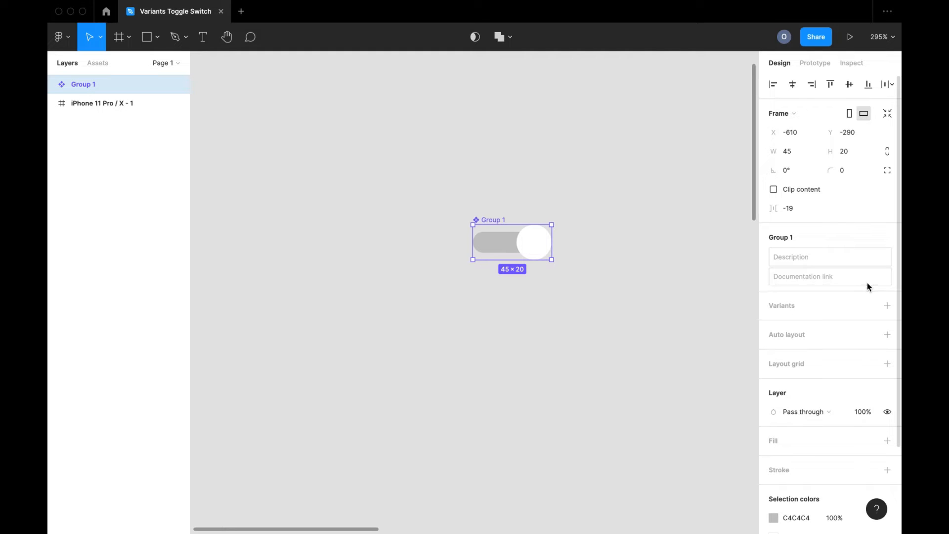
pyautogui.click(887, 306)
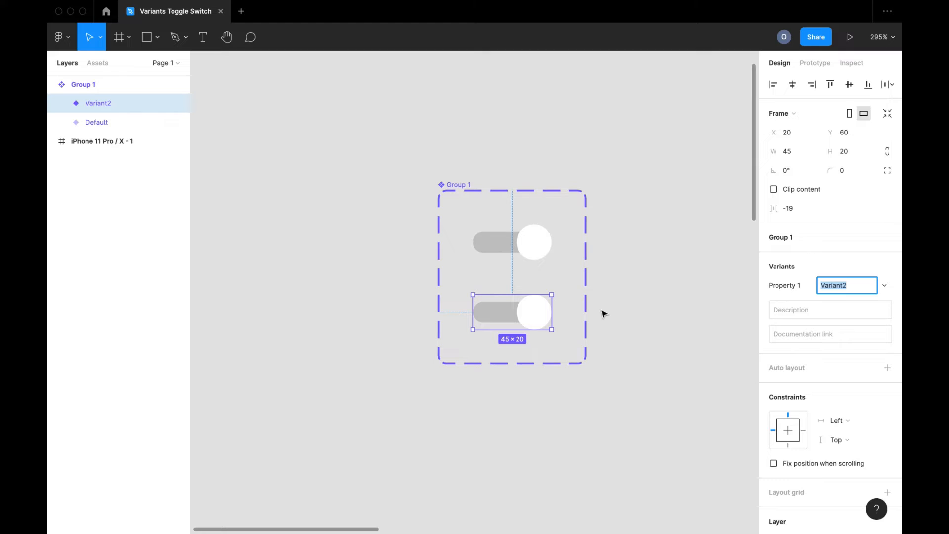
# Move the white knob of the second variant to the left end of its track
pyautogui.click(536, 312)
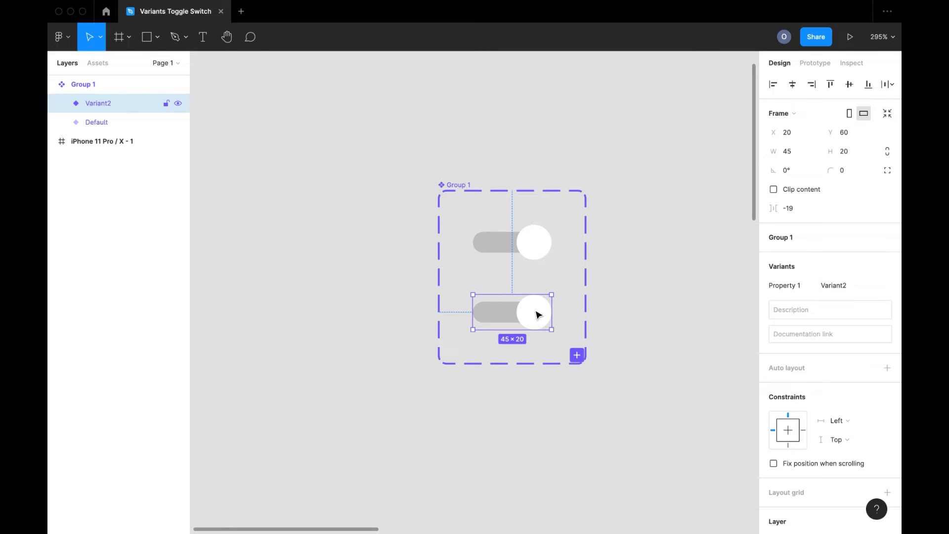
pyautogui.doubleClick(536, 313)
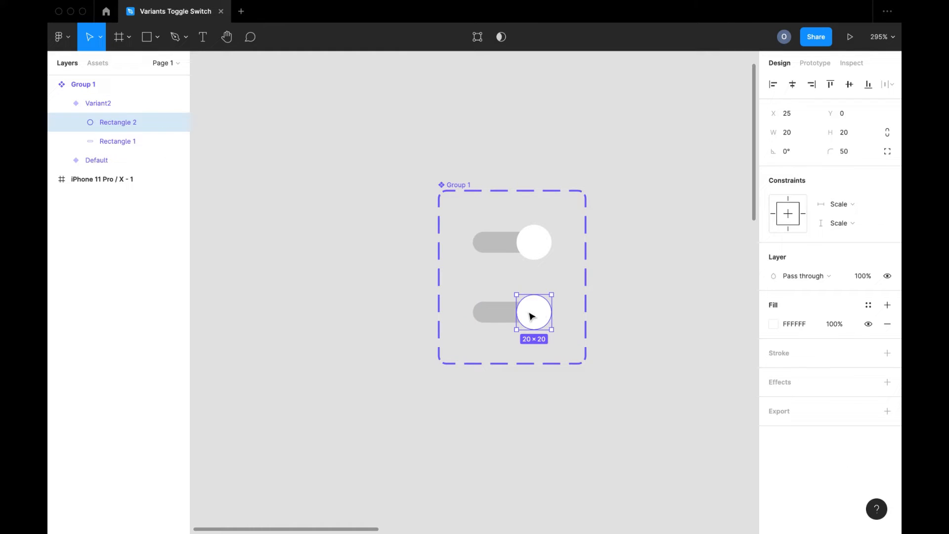
pyautogui.moveTo(536, 313); pyautogui.dragTo(495, 316)
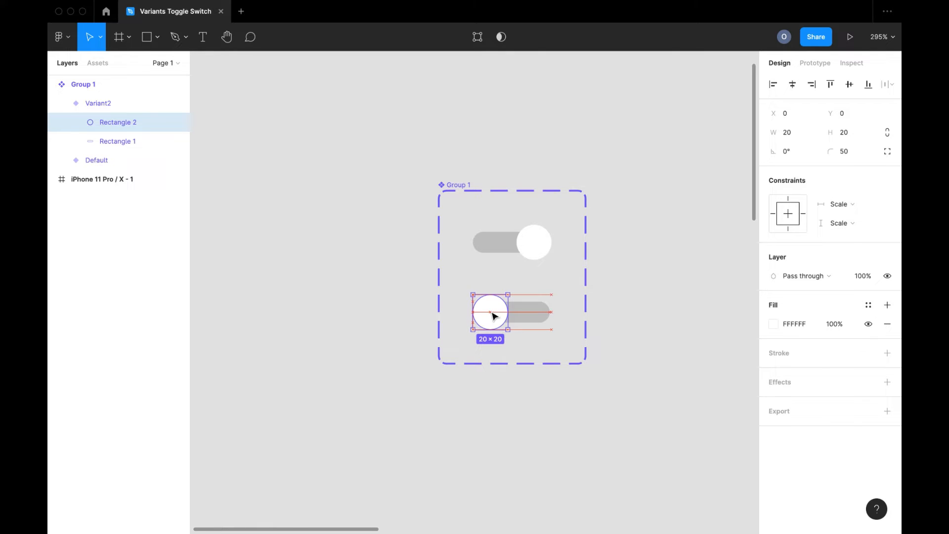
# Recolor the default variant's track from the color picker with a solid green fill, 14CC53
pyautogui.click(499, 252)
pyautogui.click(497, 250)
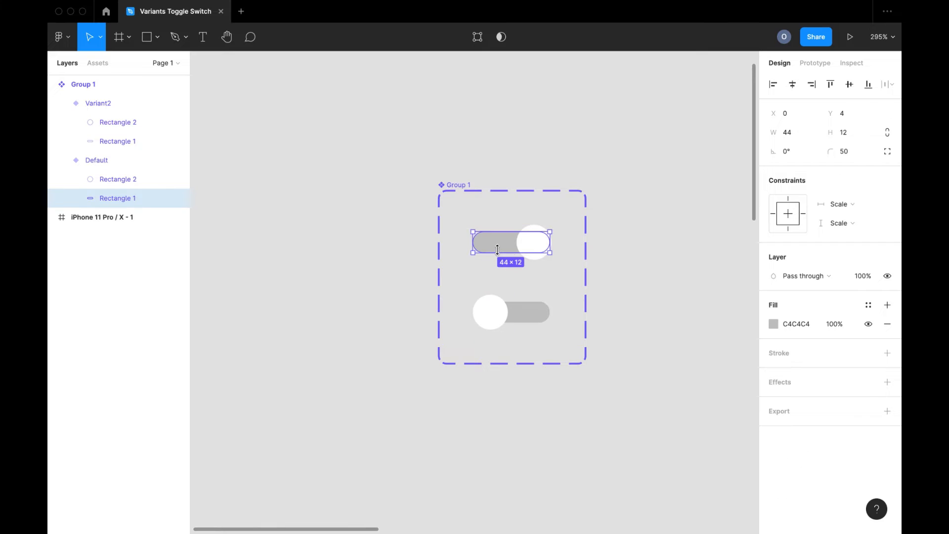
pyautogui.click(774, 324)
pyautogui.click(692, 392)
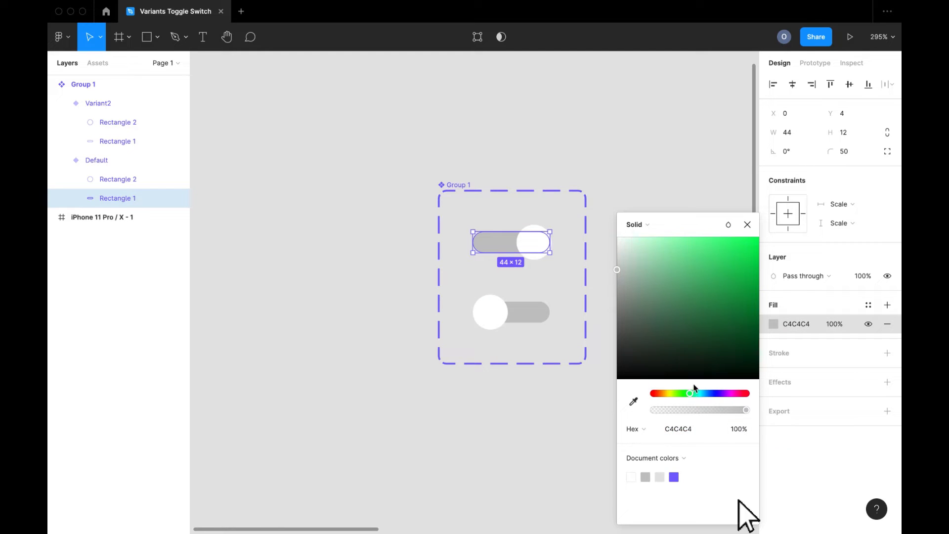
pyautogui.click(749, 307)
pyautogui.moveTo(746, 304); pyautogui.dragTo(743, 267)
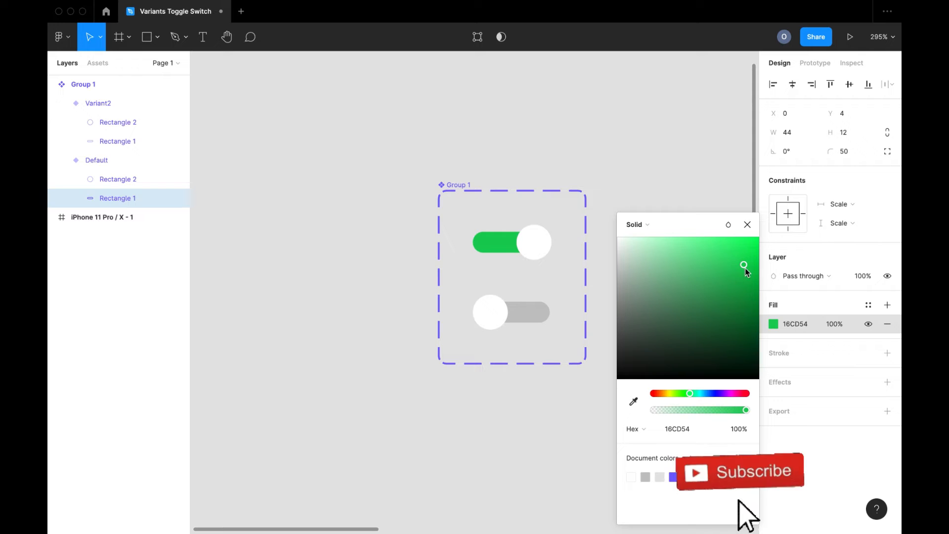
pyautogui.click(532, 400)
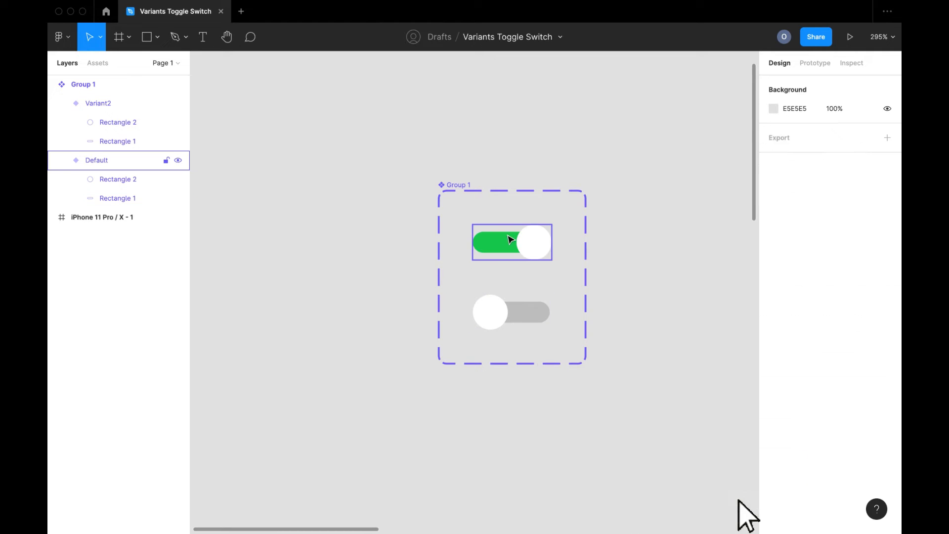
pyautogui.click(511, 239)
pyautogui.click(515, 334)
pyautogui.click(518, 311)
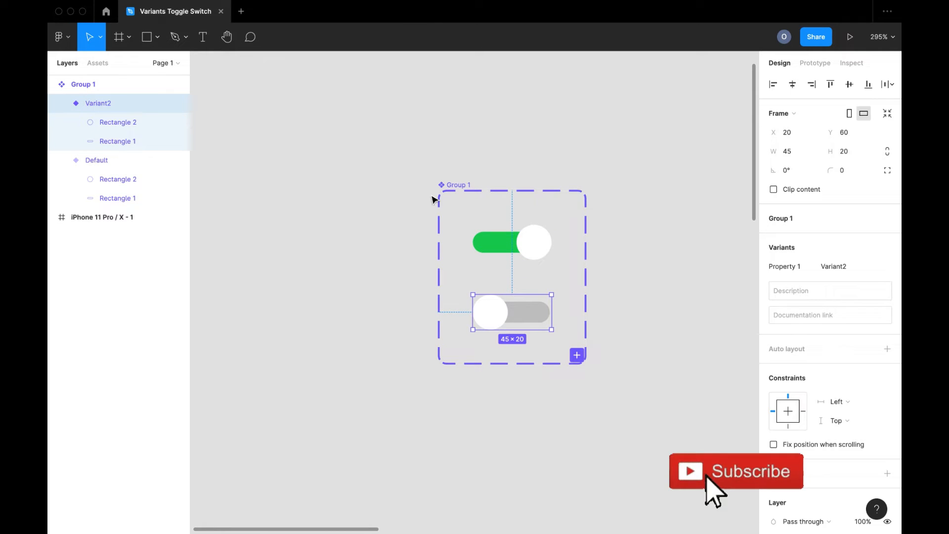
pyautogui.click(413, 196)
# Collapse the Group 1 component set in the layer list and rename it Toggle Button
pyautogui.click(52, 85)
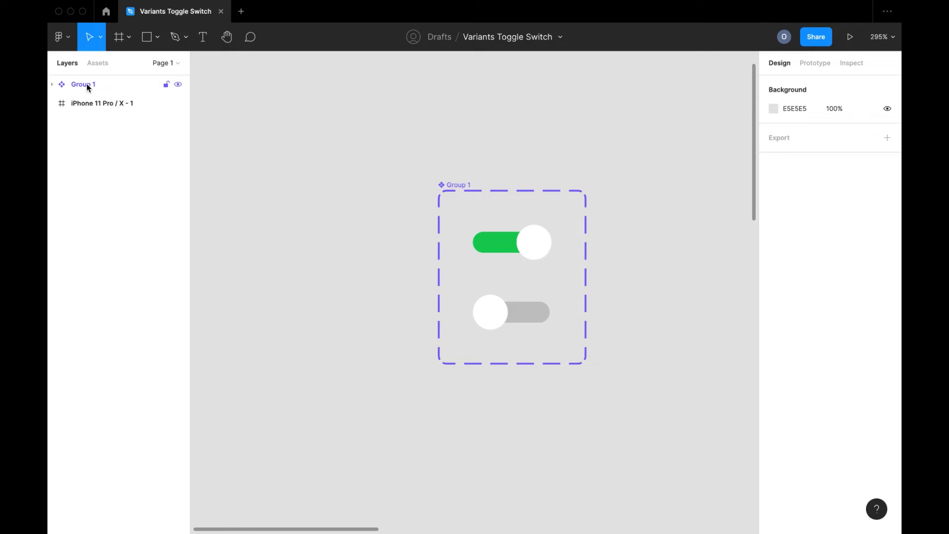
pyautogui.doubleClick(92, 84)
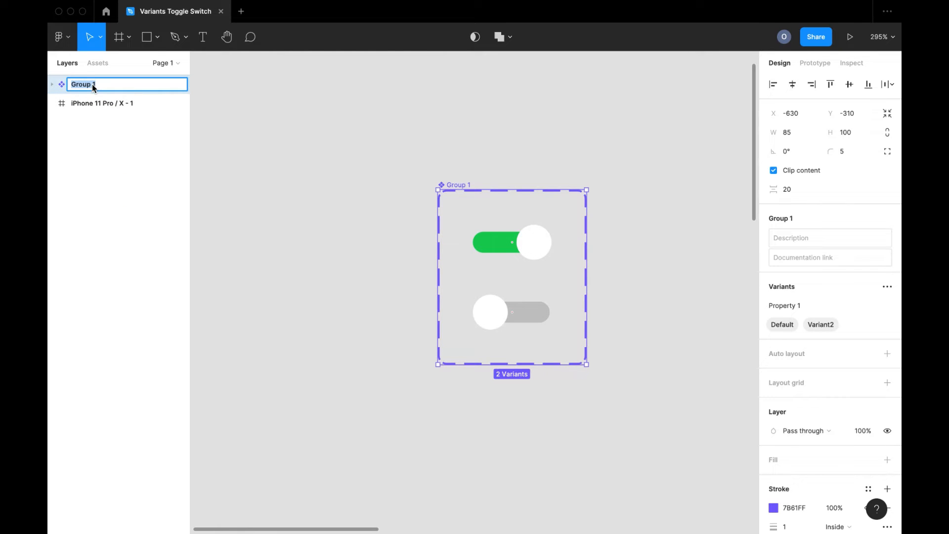
pyautogui.write('Toggle Button')
pyautogui.press('Return')
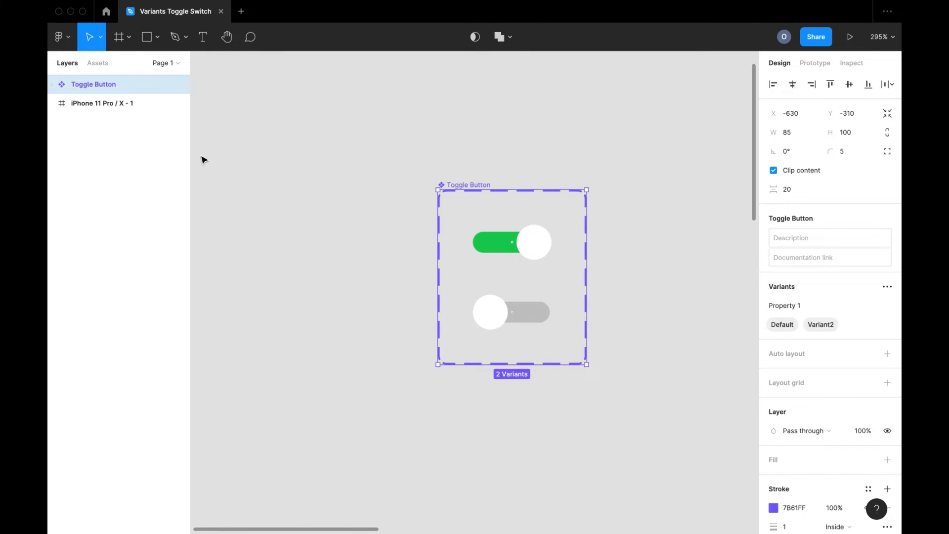
pyautogui.click(207, 161)
# Place an instance of the Toggle Button component below the component set and check its variant choices
pyautogui.click(92, 64)
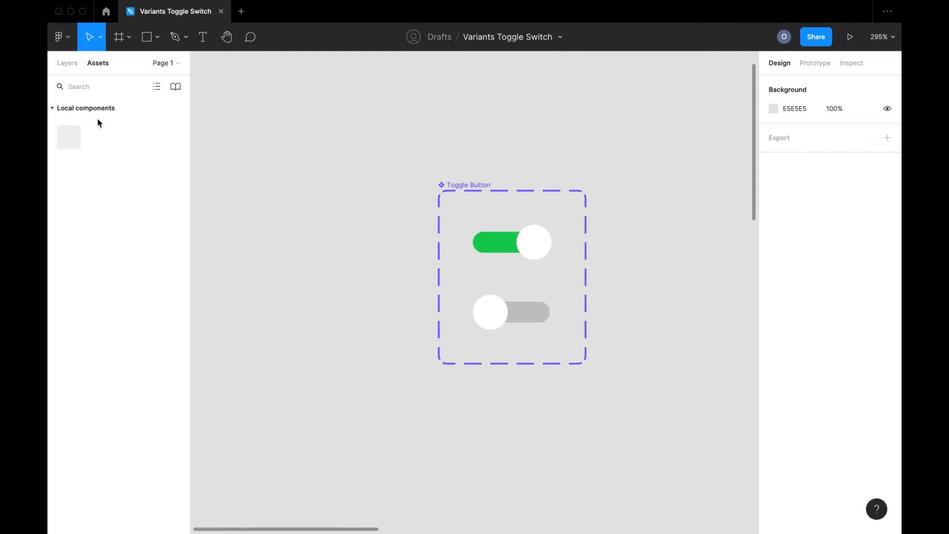
pyautogui.moveTo(64, 139); pyautogui.dragTo(466, 416)
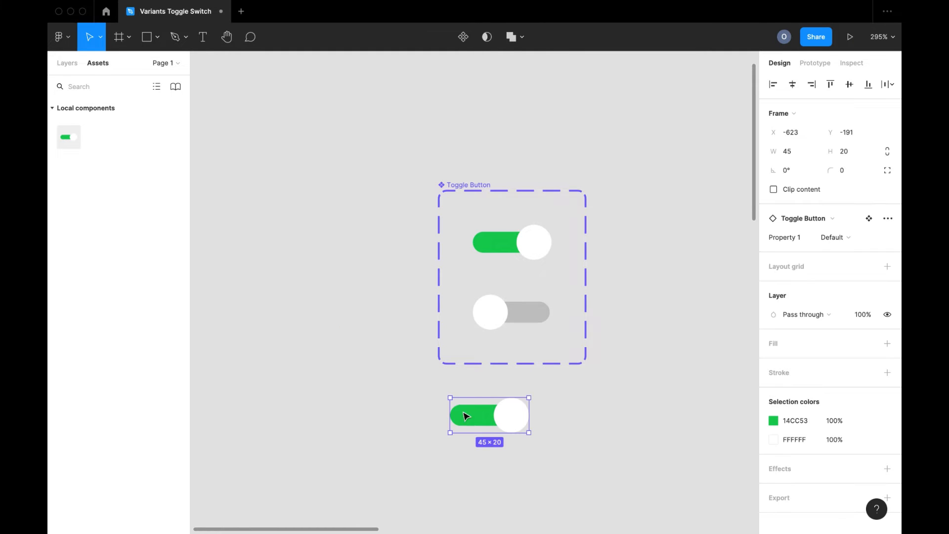
pyautogui.click(834, 238)
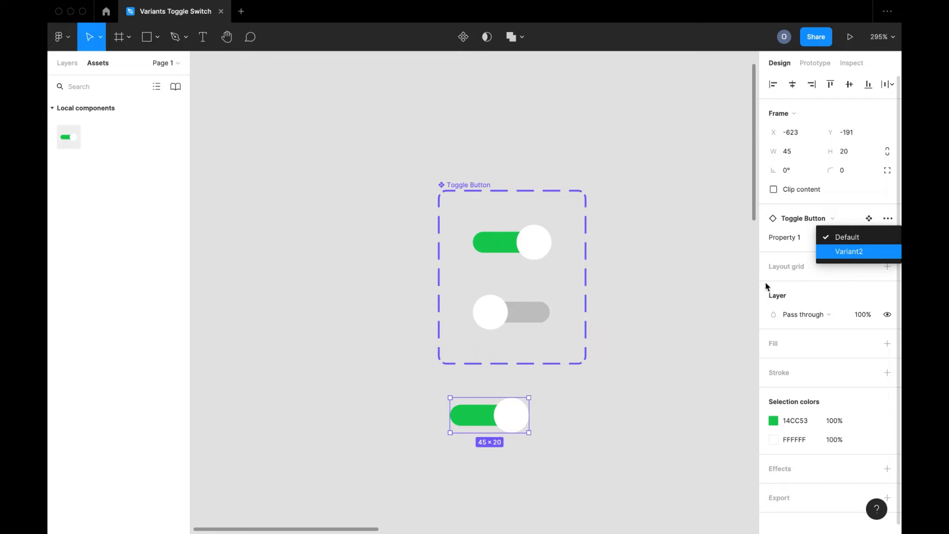
pyautogui.click(737, 288)
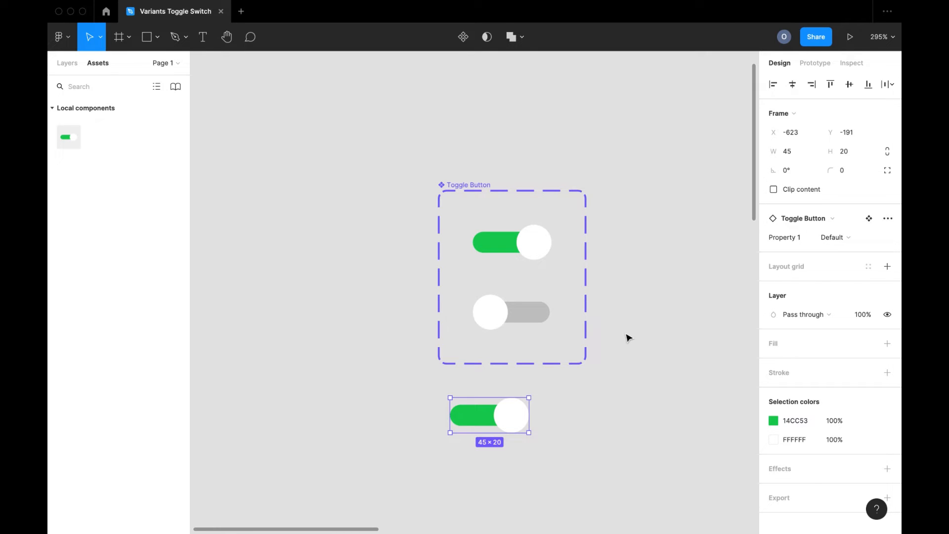
# Rename the Toggle Button component set's variant property to On
pyautogui.click(487, 194)
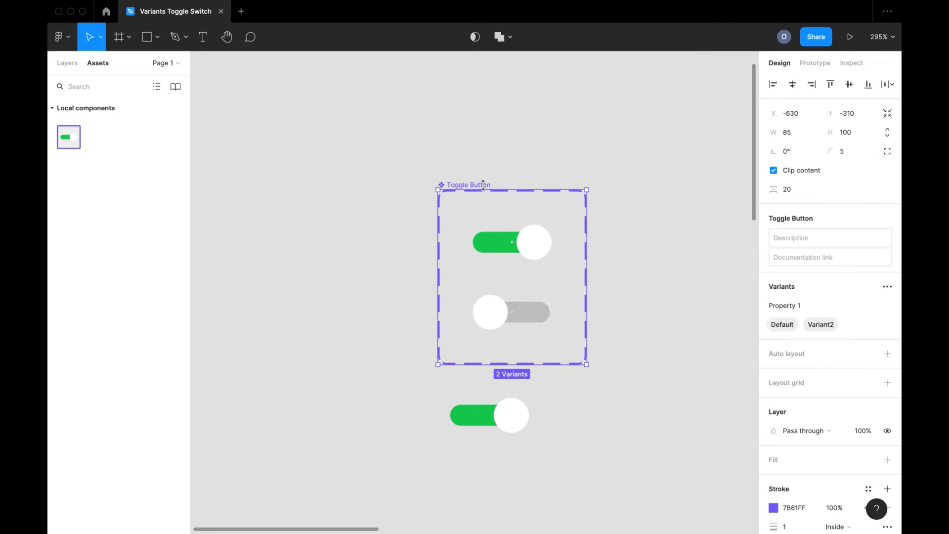
pyautogui.doubleClick(793, 306)
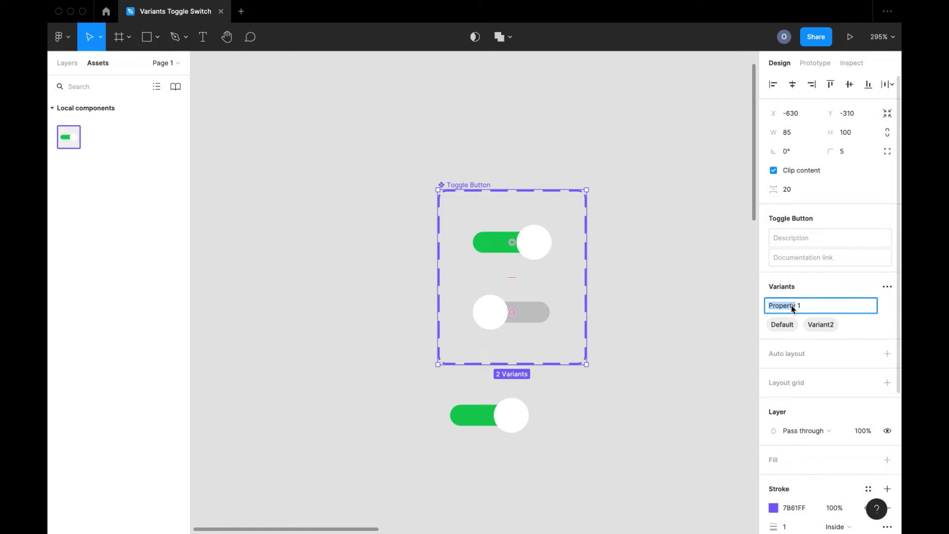
pyautogui.write('On')
# Rename the On property's values to True for the default variant and False for the second variant
pyautogui.click(790, 326)
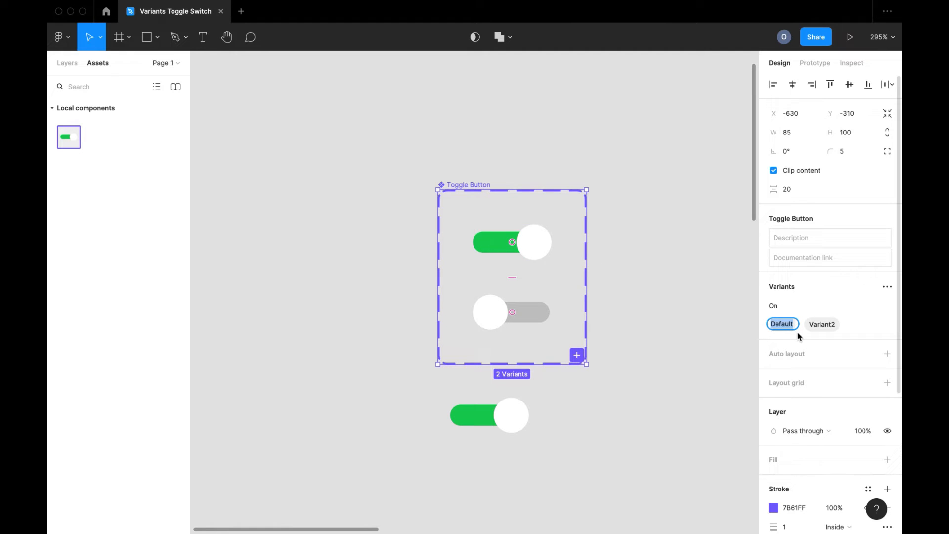
pyautogui.write('True')
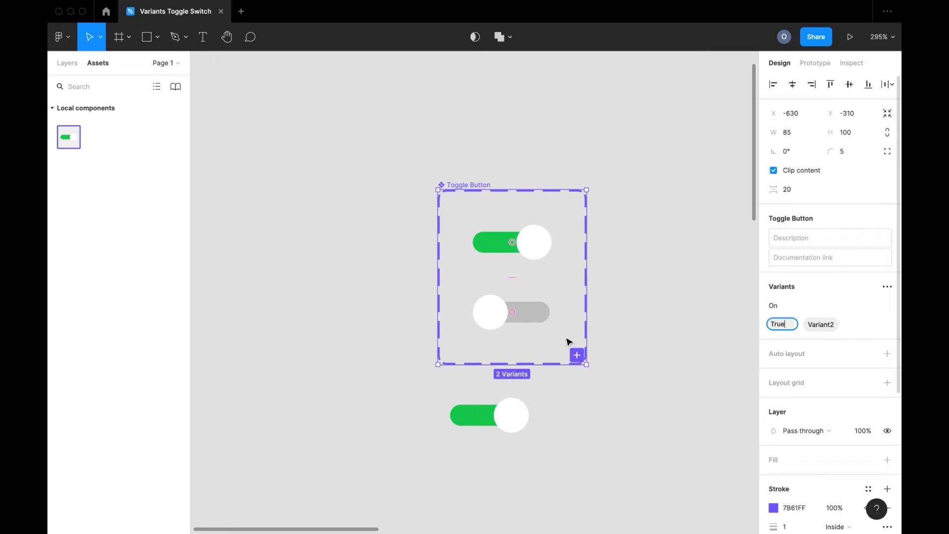
pyautogui.doubleClick(828, 328)
pyautogui.write('False')
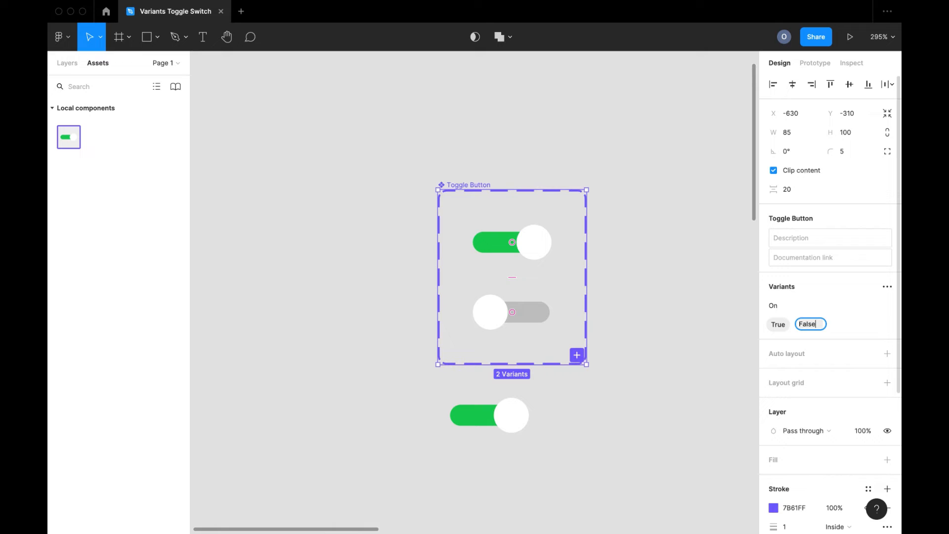
pyautogui.press('Return')
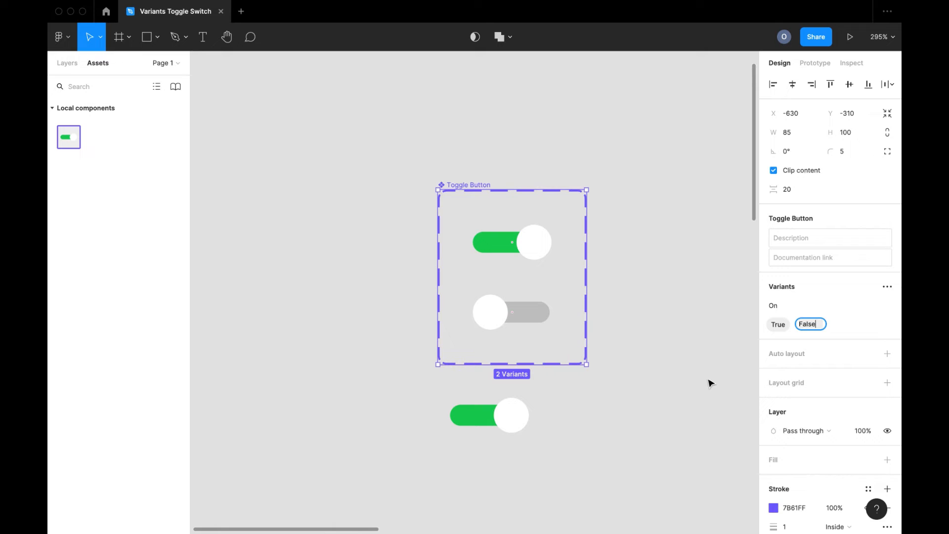
pyautogui.click(710, 382)
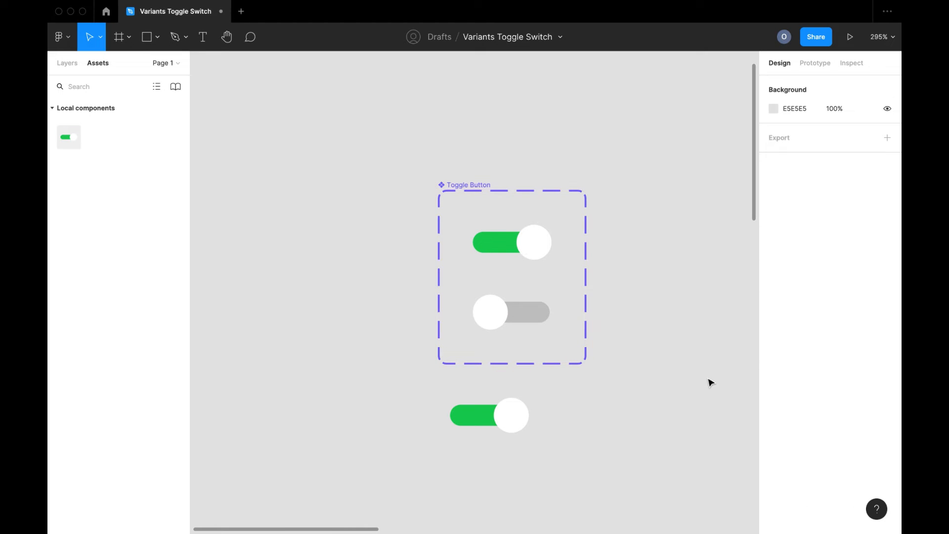
# Test the placed toggle instance by switching its On property off and back on
pyautogui.click(492, 421)
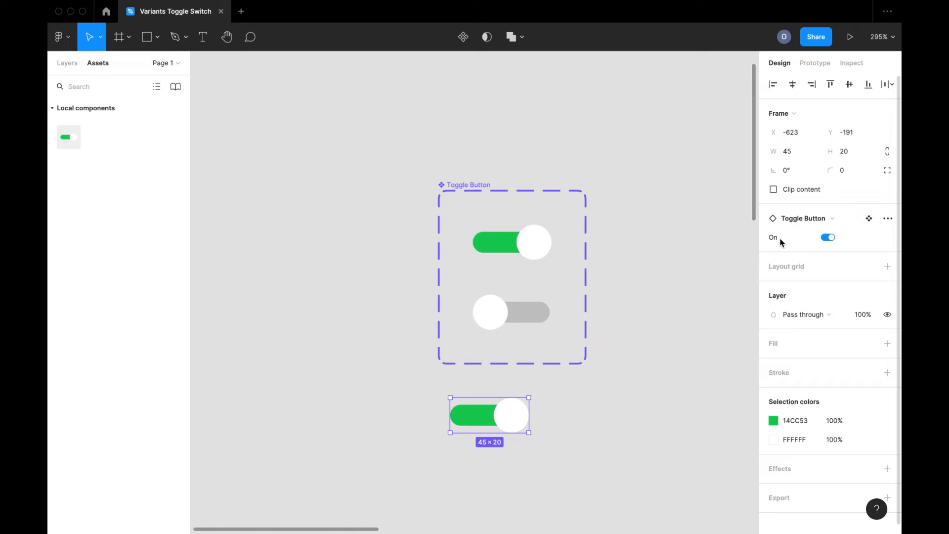
pyautogui.click(824, 238)
pyautogui.click(831, 239)
pyautogui.click(825, 240)
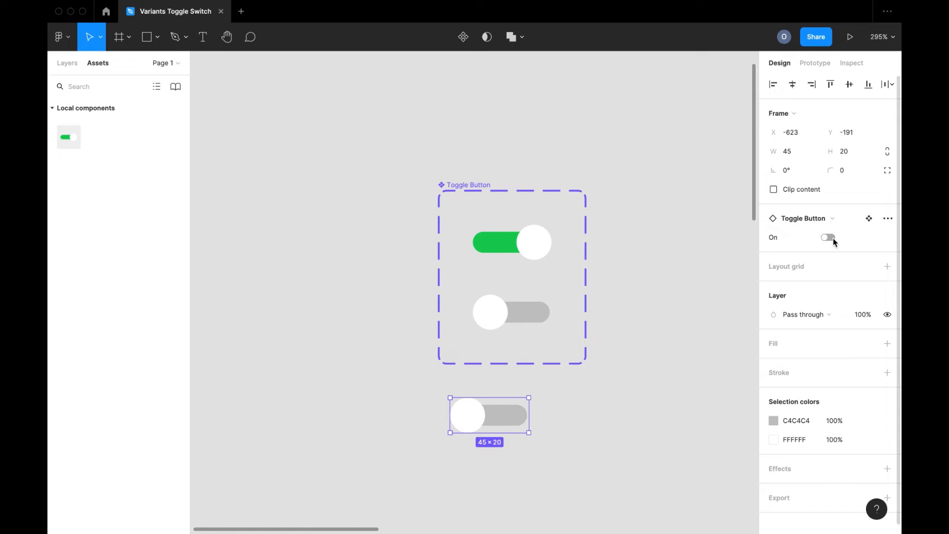
pyautogui.click(832, 238)
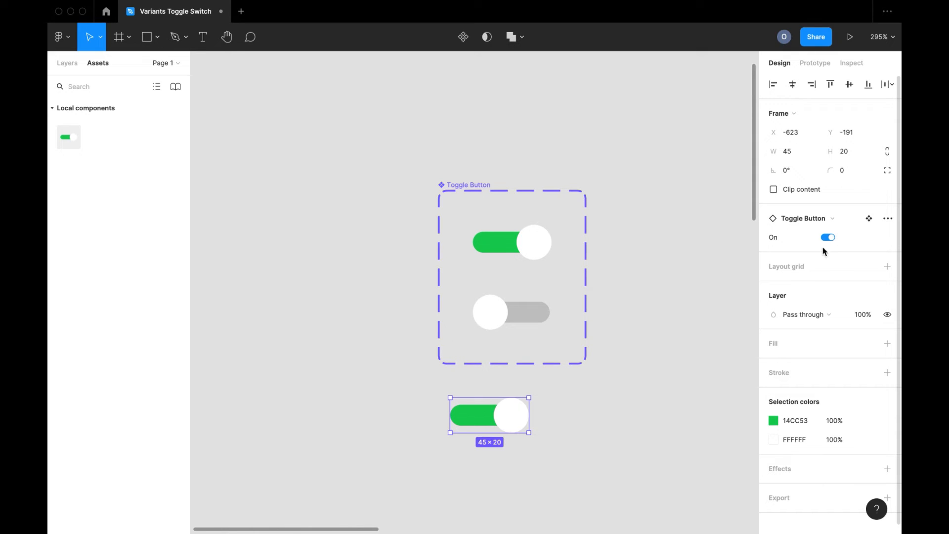
pyautogui.click(674, 369)
# Add the text "Button Text" below the toggle instance and wrap it in an auto layout frame
pyautogui.scroll(-3, 675, 369)
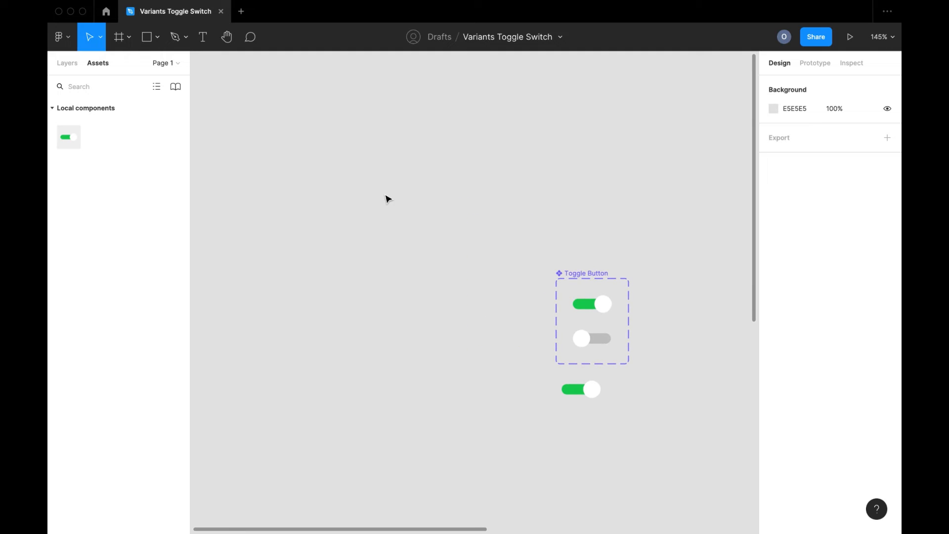
pyautogui.moveTo(210, 4)
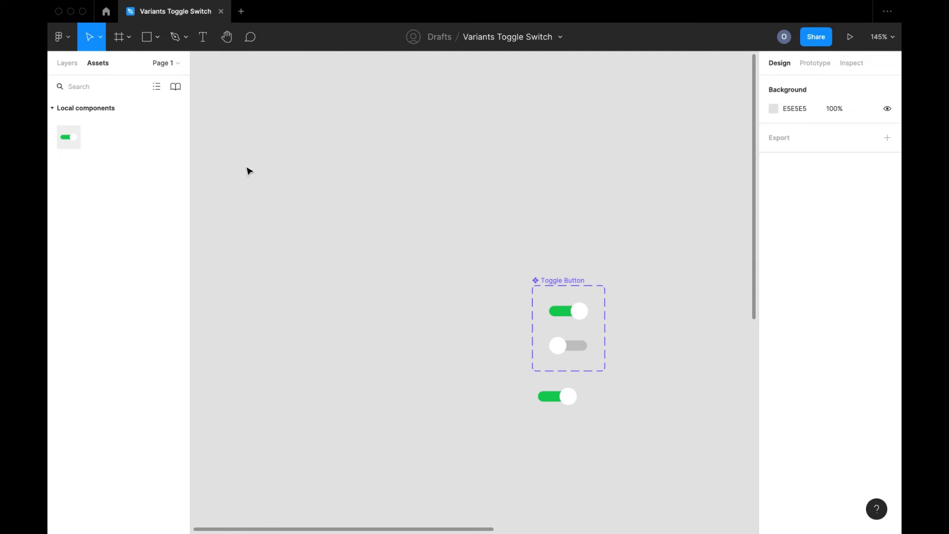
pyautogui.moveTo(668, 2)
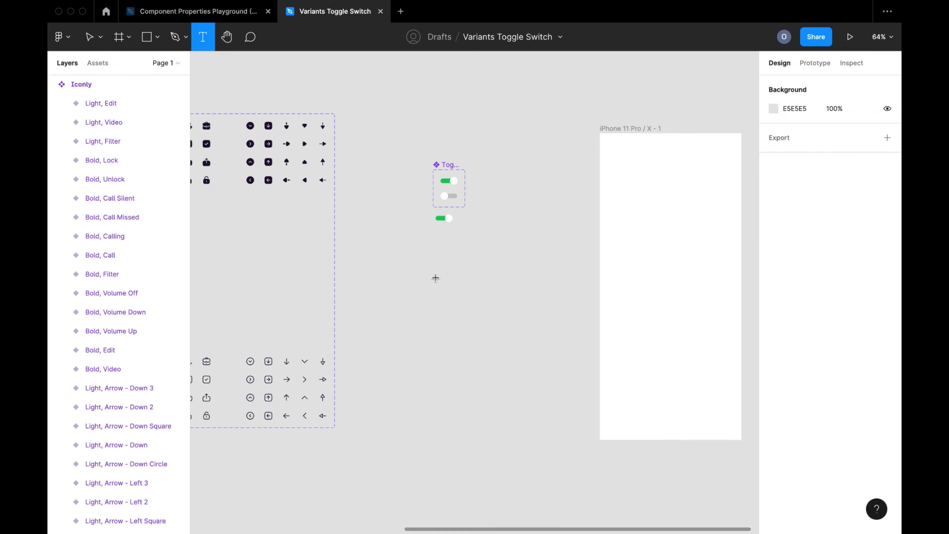
pyautogui.click(435, 278)
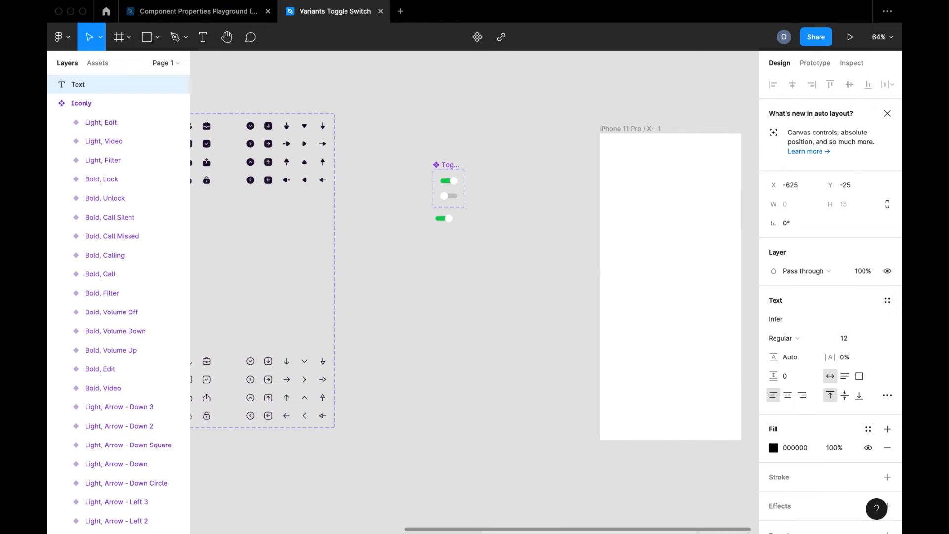
pyautogui.write('Button Text')
pyautogui.press('Escape')
pyautogui.hotkey('shift', 'a')
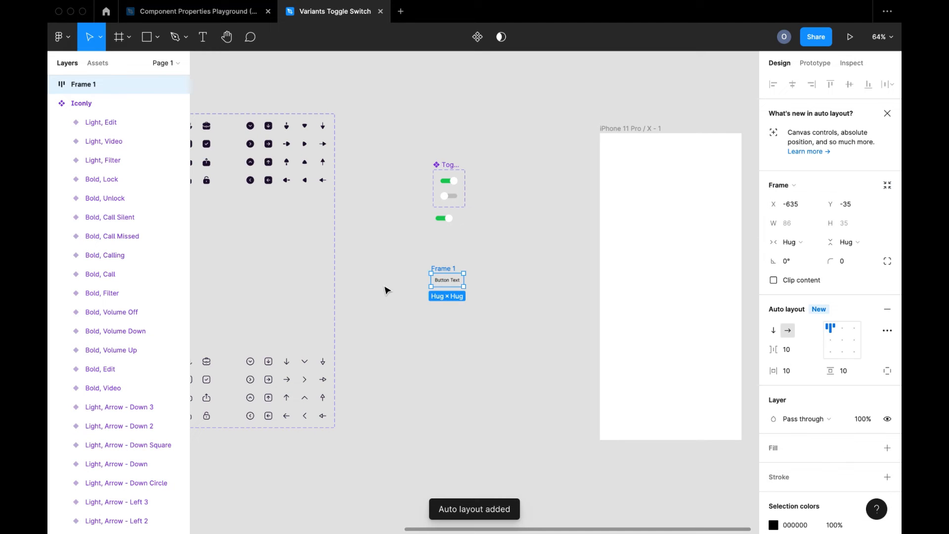
# Copy the Light, Home icon from the Iconly set into the auto layout frame after the Button Text label
pyautogui.hscroll(-5, 385, 289)
pyautogui.hscroll(-2, 386, 290)
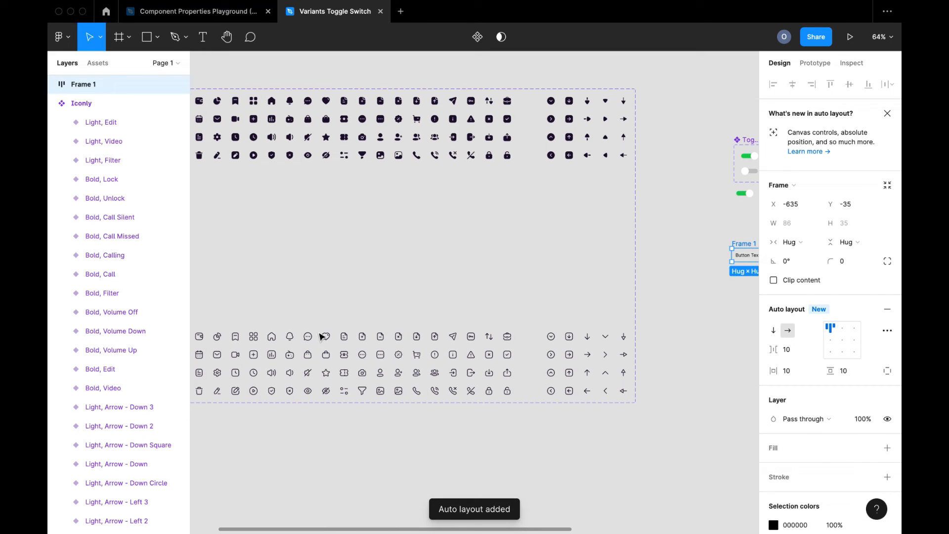
pyautogui.click(272, 338)
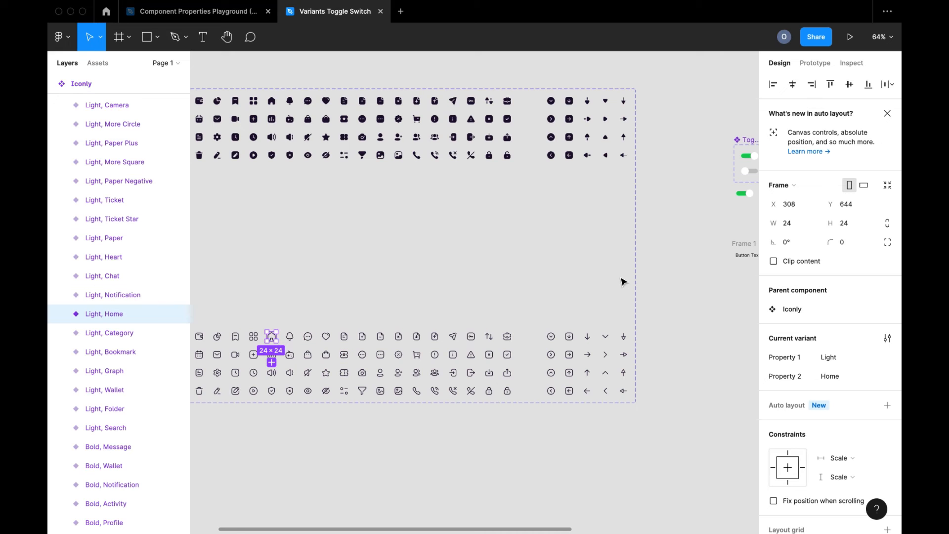
pyautogui.hscroll(5, 621, 279)
pyautogui.click(501, 288)
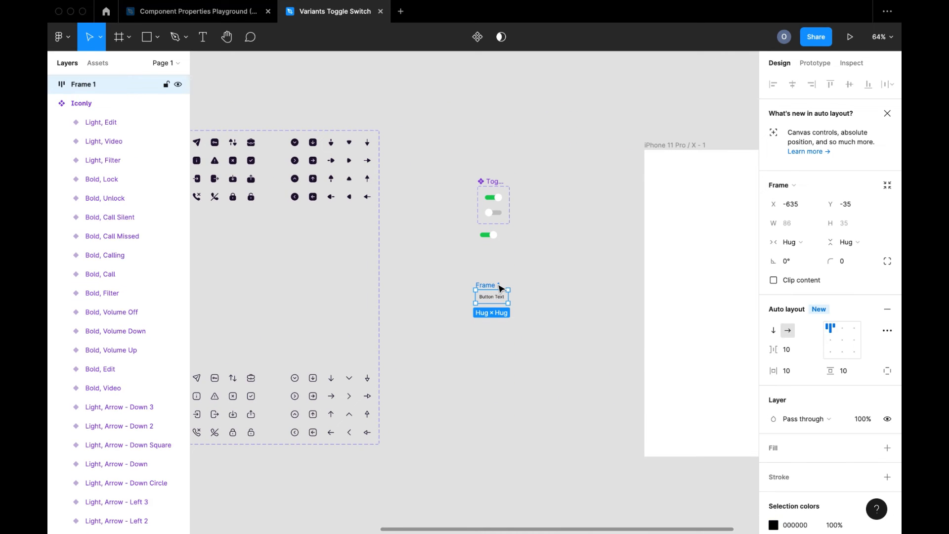
pyautogui.press('super+v')
pyautogui.scroll(5, 501, 291)
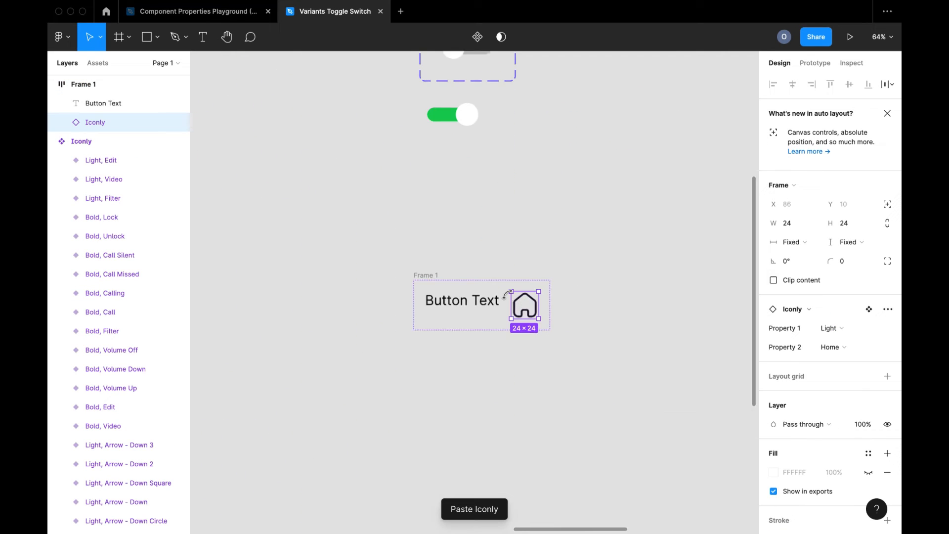
# Wrap the Button Text label in its own auto layout frame with horizontal and vertical padding of 5
pyautogui.click(479, 305)
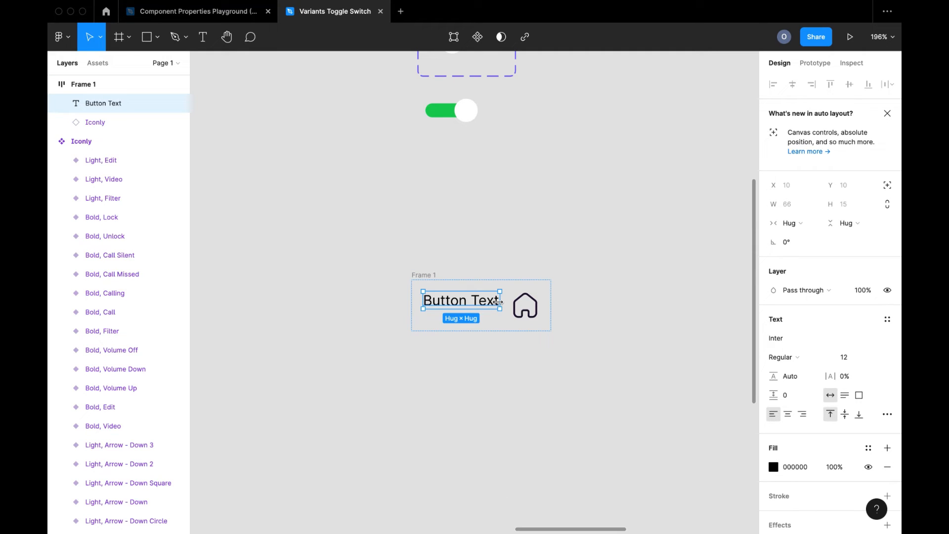
pyautogui.hotkey('shift', 'a')
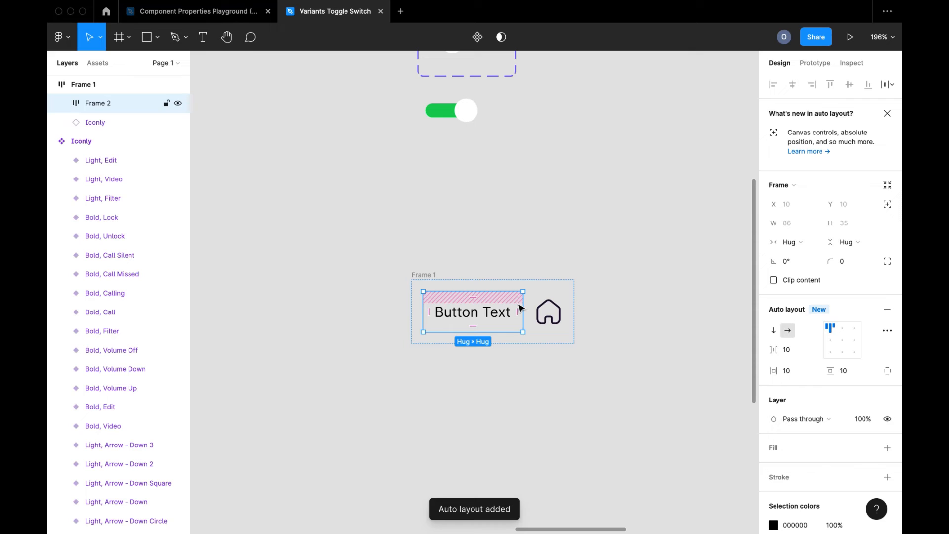
pyautogui.click(548, 313)
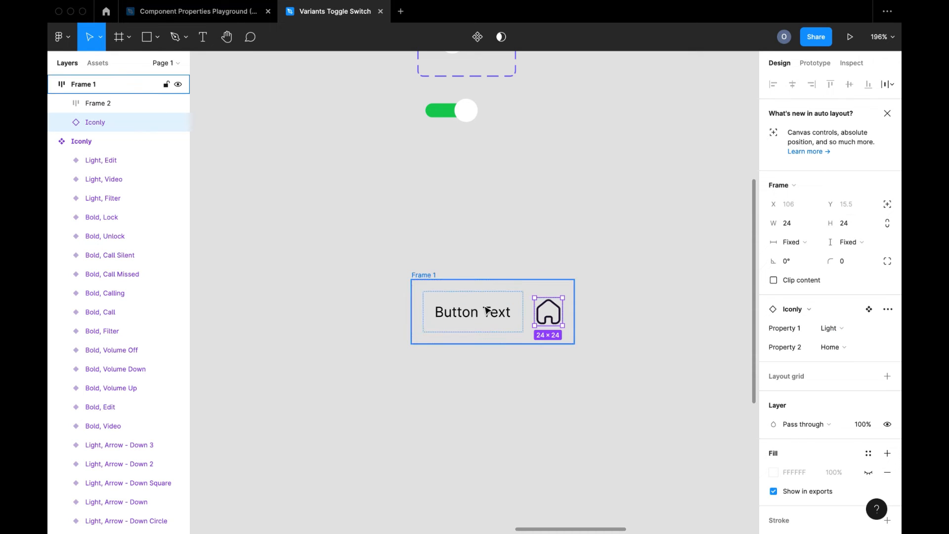
pyautogui.click(486, 310)
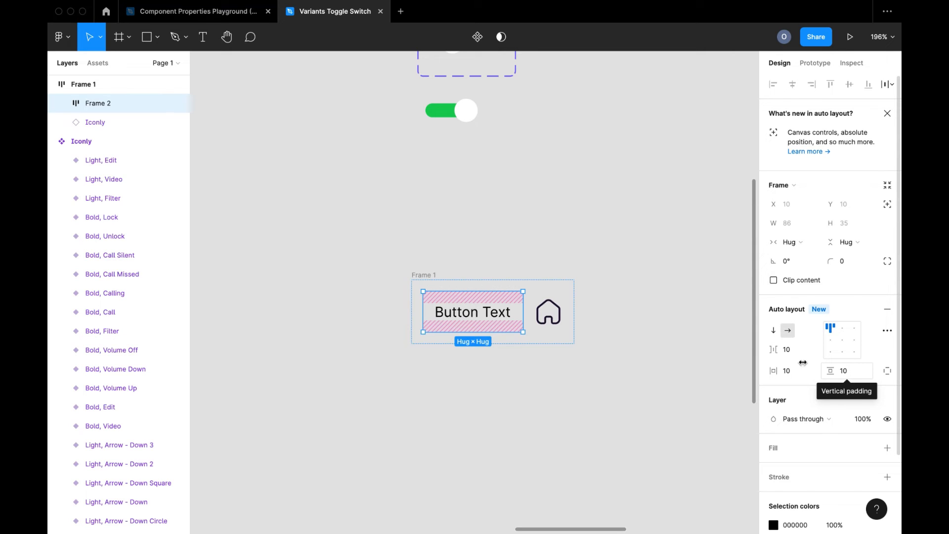
pyautogui.click(789, 370)
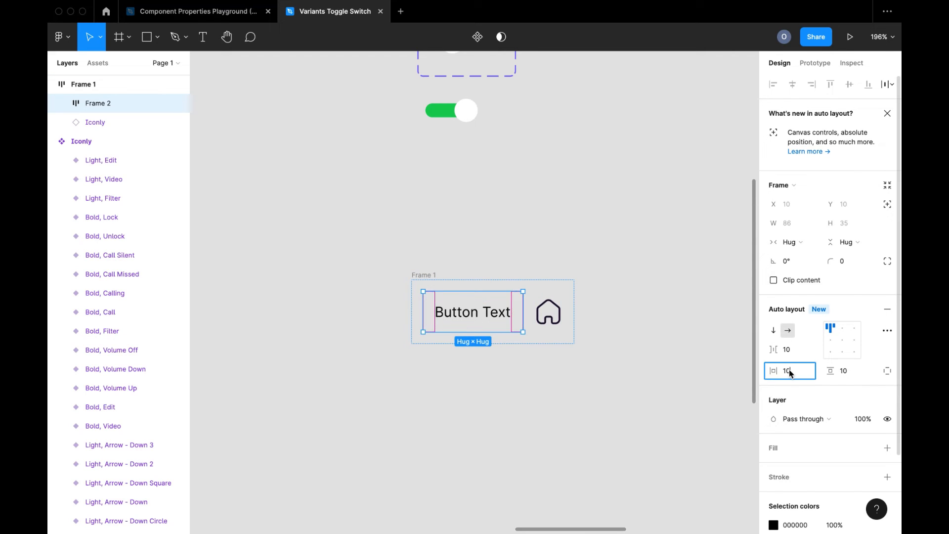
pyautogui.write('5')
pyautogui.press('Return')
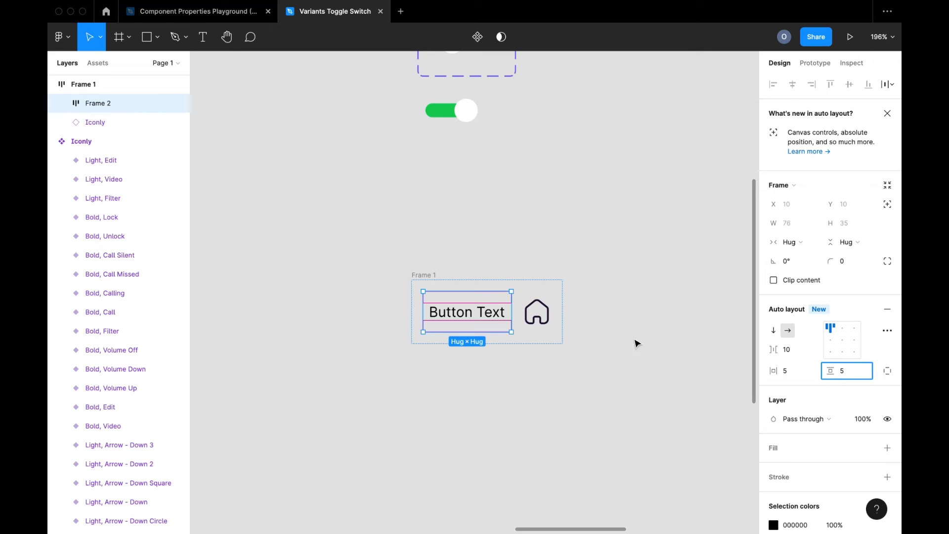
pyautogui.click(599, 345)
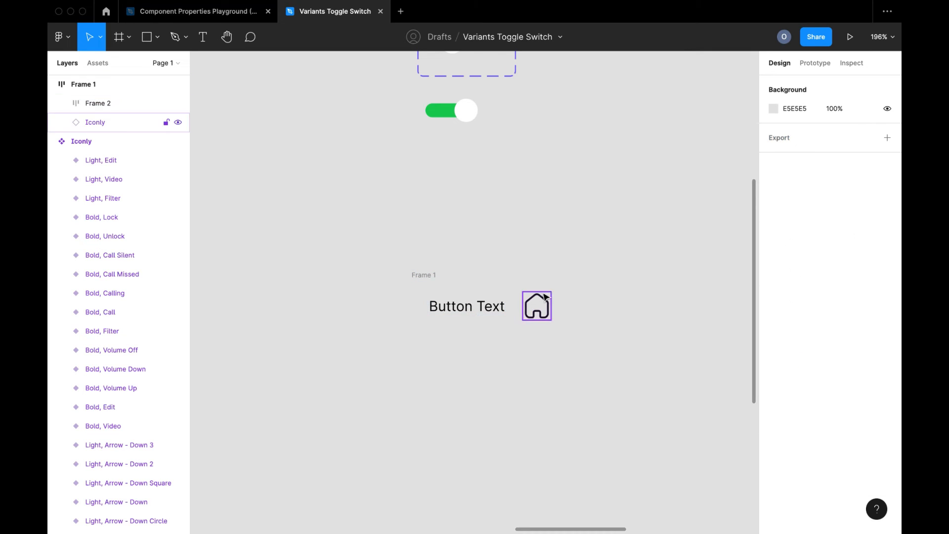
# Lock the home icon's proportions and resize it to 25 × 25
pyautogui.click(486, 312)
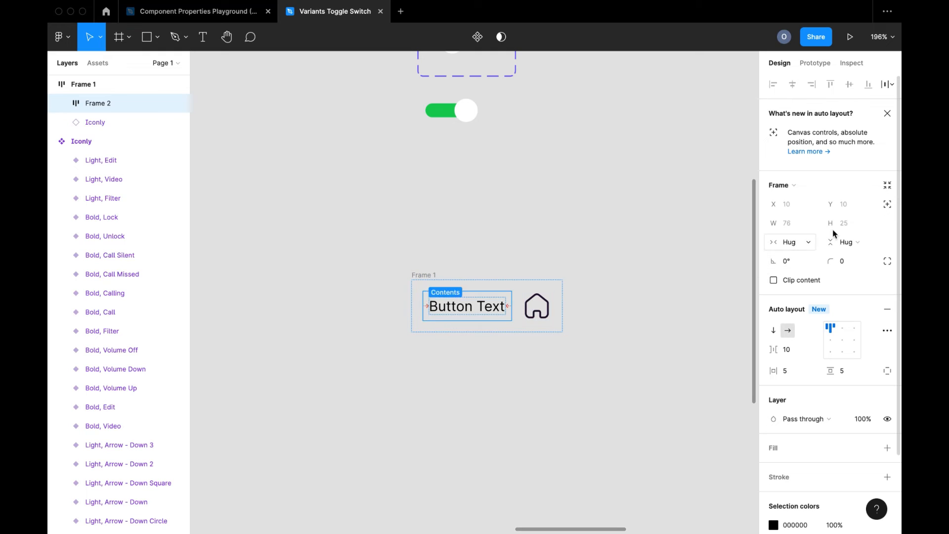
pyautogui.click(537, 310)
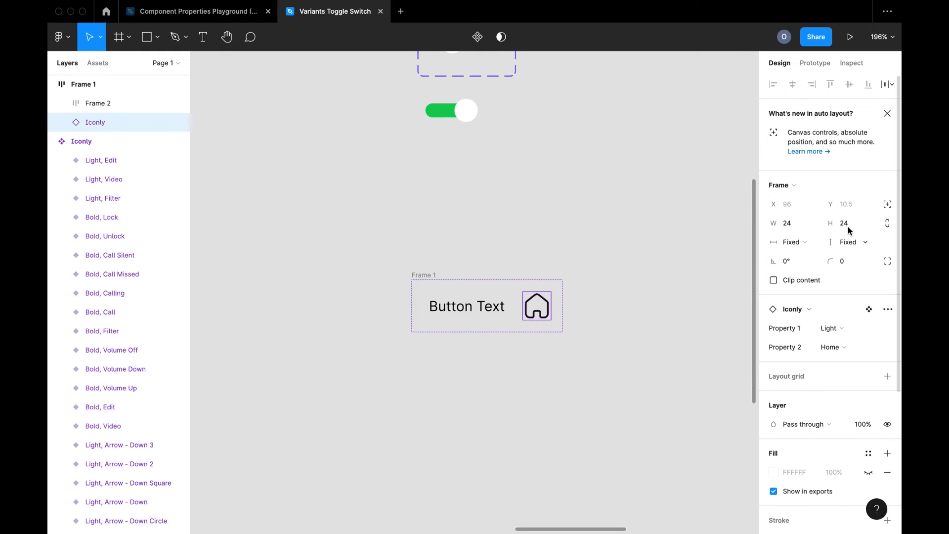
pyautogui.click(885, 225)
pyautogui.click(854, 229)
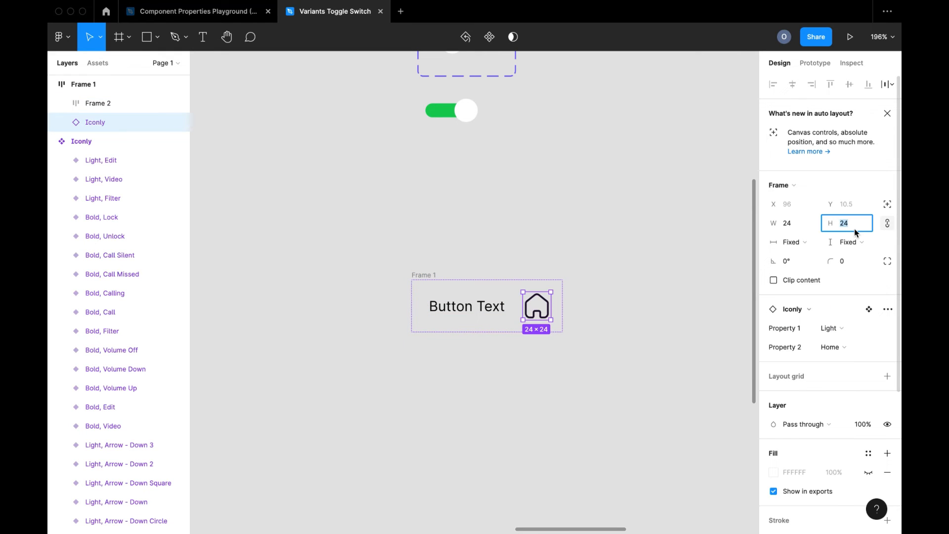
pyautogui.write('25')
pyautogui.press('Return')
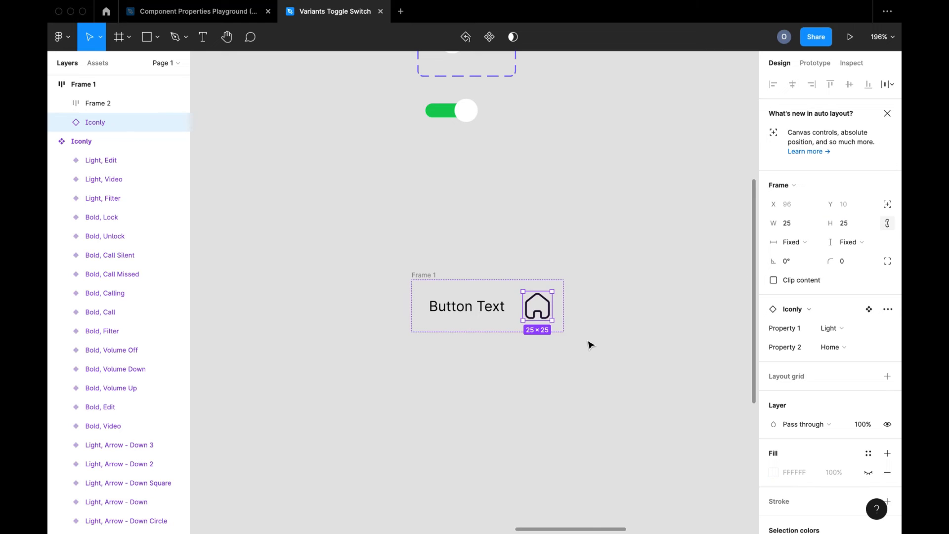
pyautogui.click(589, 343)
# Fill the outer button frame with the green document color 14CC53 and set its corner radius to 10
pyautogui.click(430, 278)
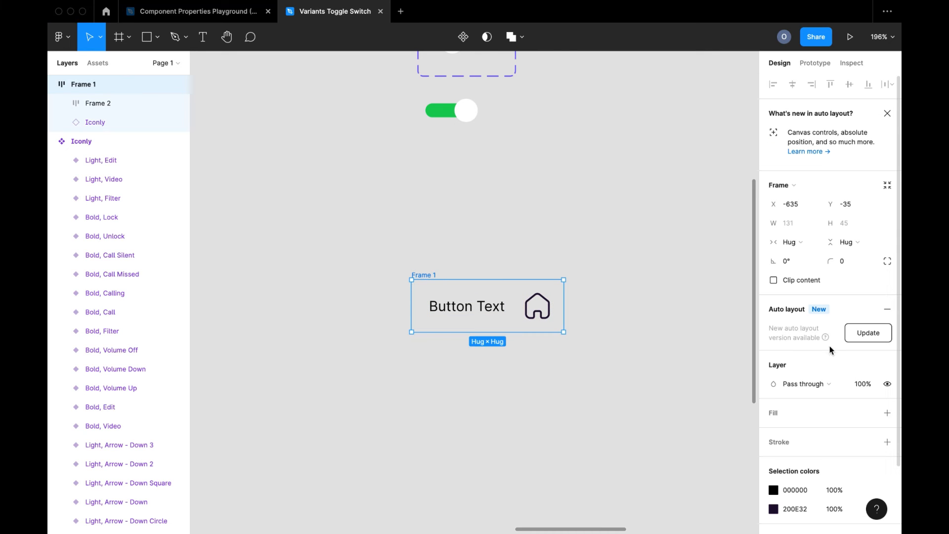
pyautogui.click(887, 413)
pyautogui.click(773, 432)
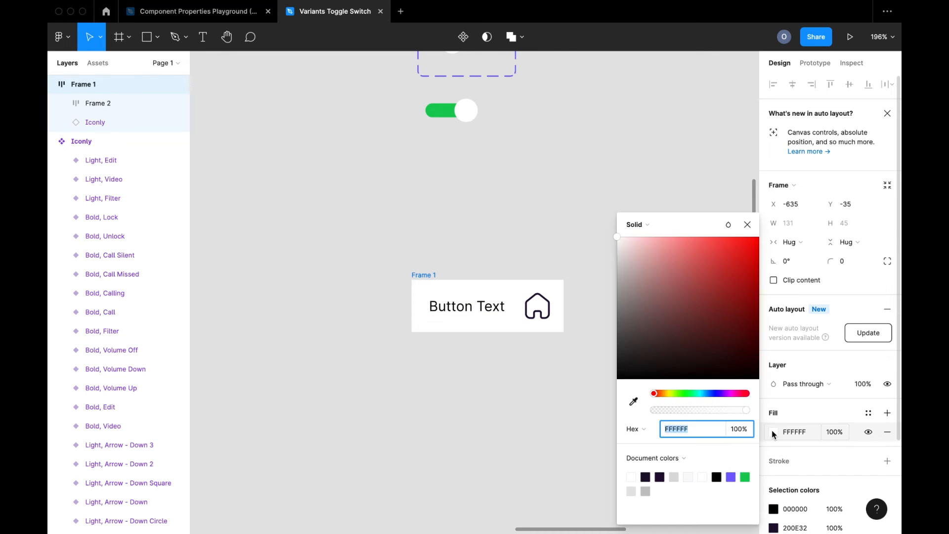
pyautogui.click(745, 476)
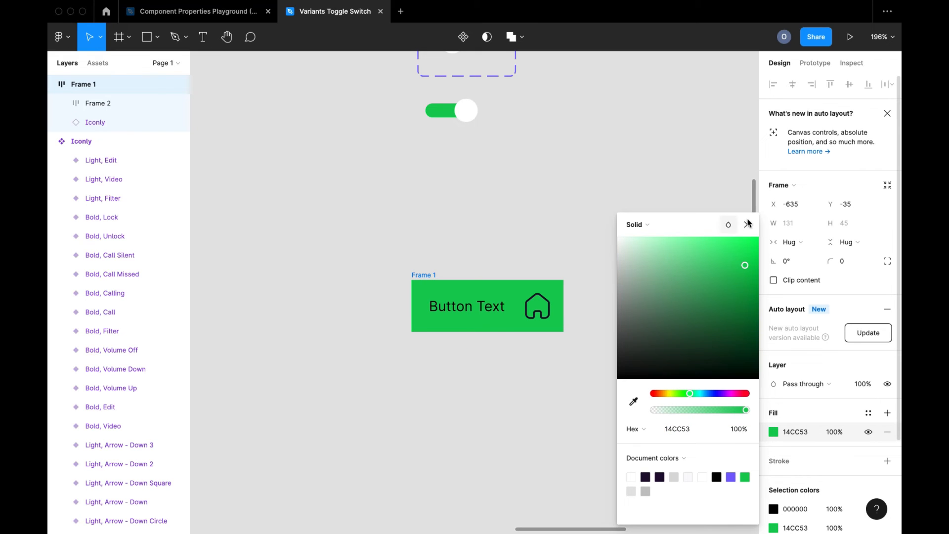
pyautogui.click(747, 225)
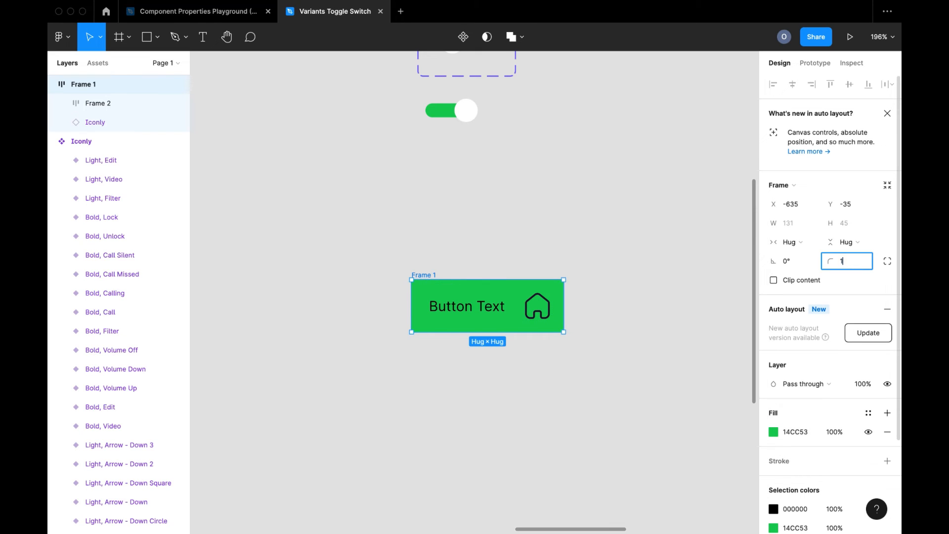
pyautogui.write('10')
pyautogui.press('Return')
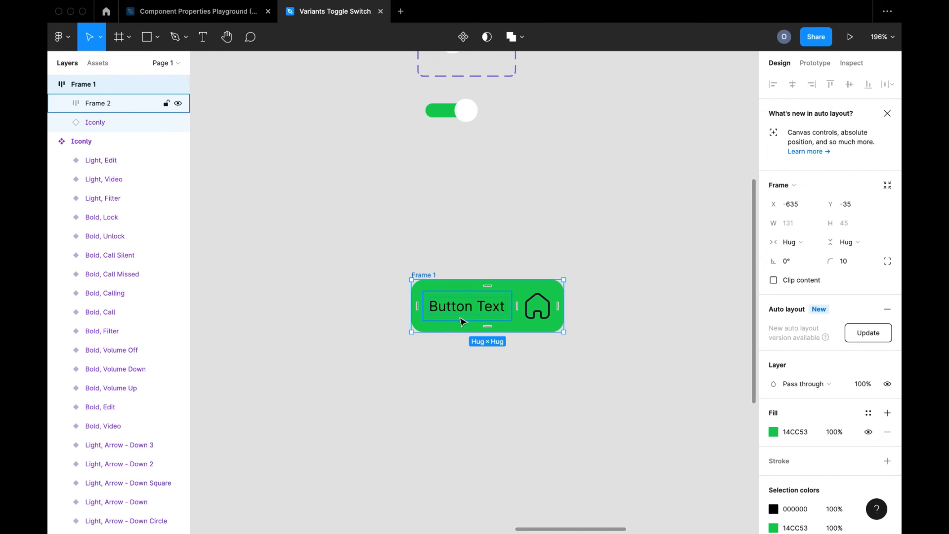
# Convert the button frame into a component and move the home icon in front of the Button Text label
pyautogui.click(462, 42)
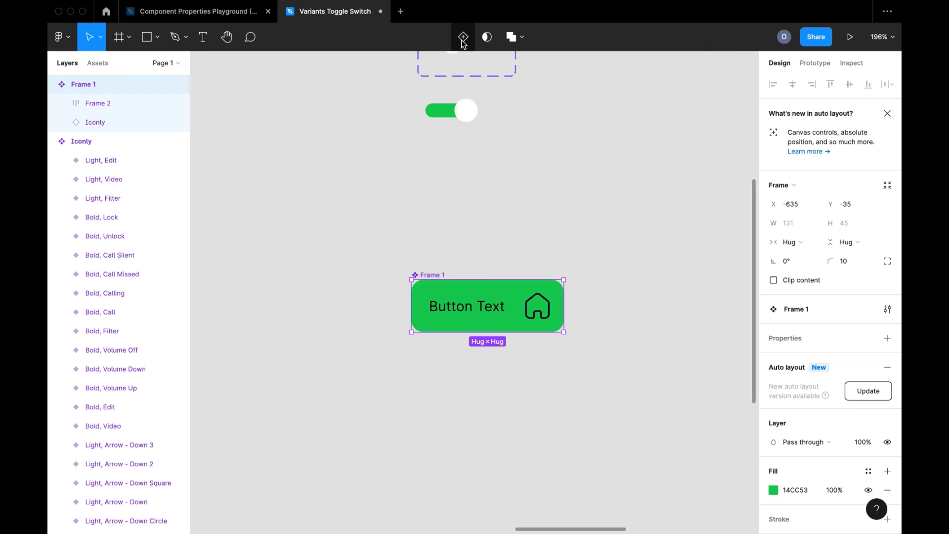
pyautogui.click(541, 315)
pyautogui.moveTo(542, 315); pyautogui.dragTo(436, 311)
# Update the button component to the new auto layout version
pyautogui.click(438, 275)
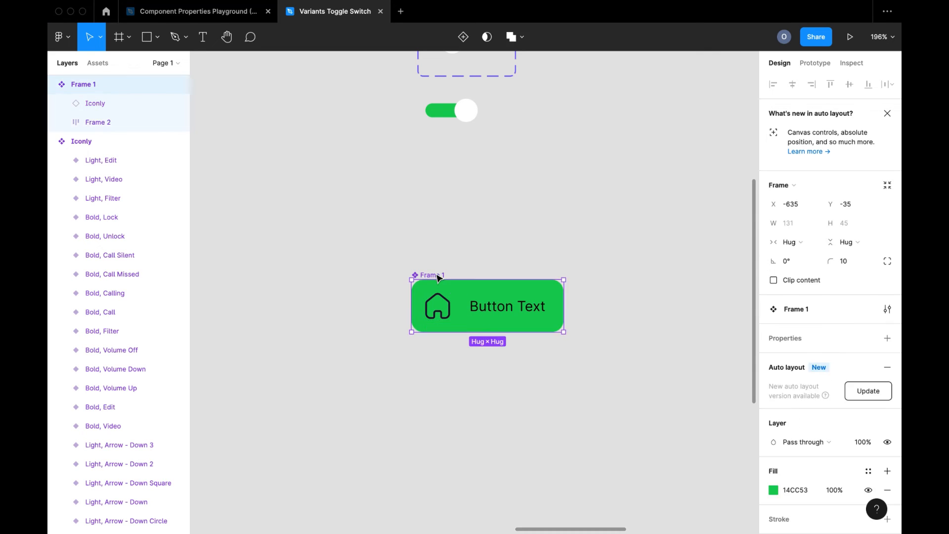
pyautogui.click(870, 391)
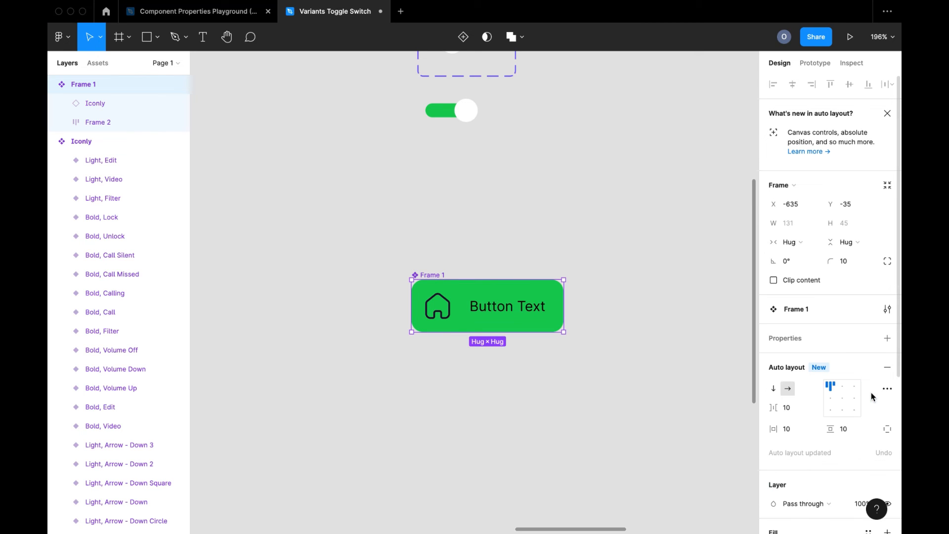
# Try horizontal and vertical padding of 20 on the button component, and undo both padding changes
pyautogui.click(793, 428)
pyautogui.write('20')
pyautogui.click(851, 433)
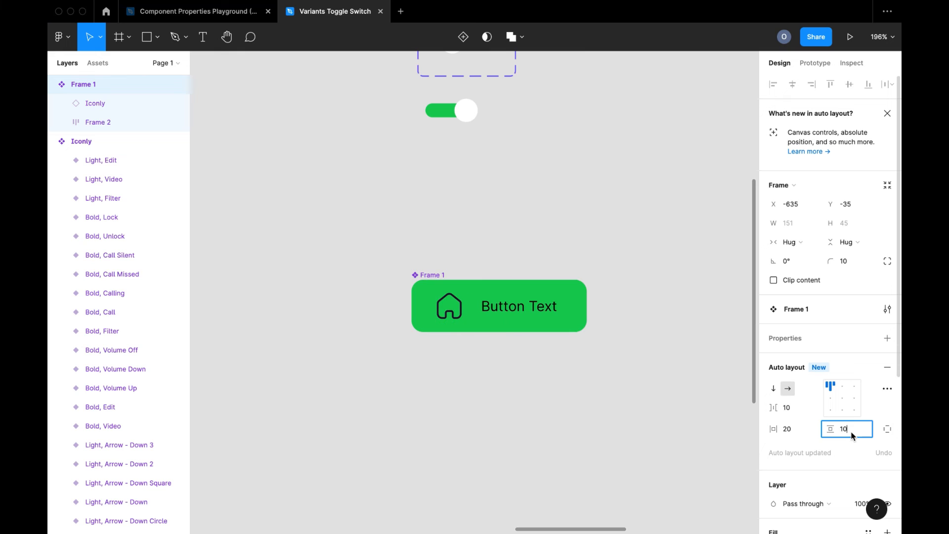
pyautogui.write('20')
pyautogui.press('Return')
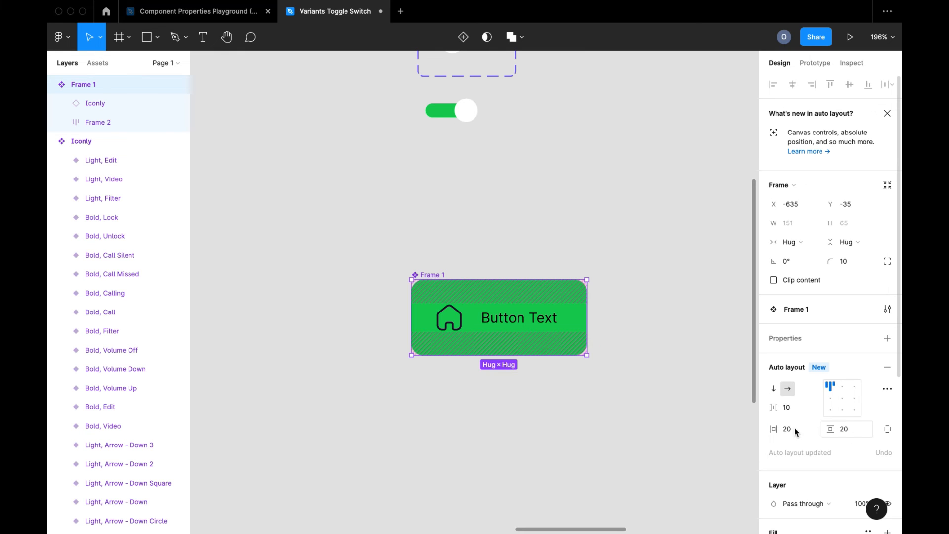
pyautogui.press('super+z')
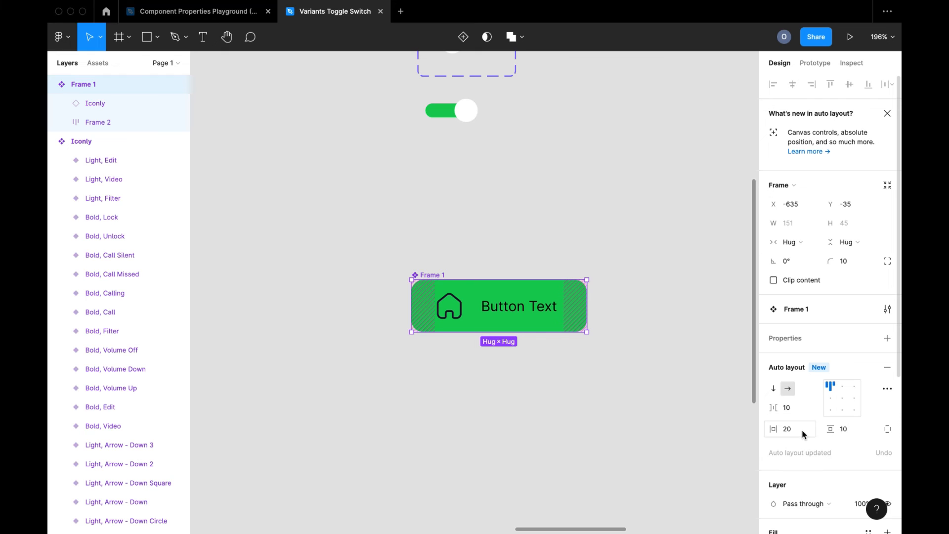
pyautogui.press('super+z')
pyautogui.click(659, 290)
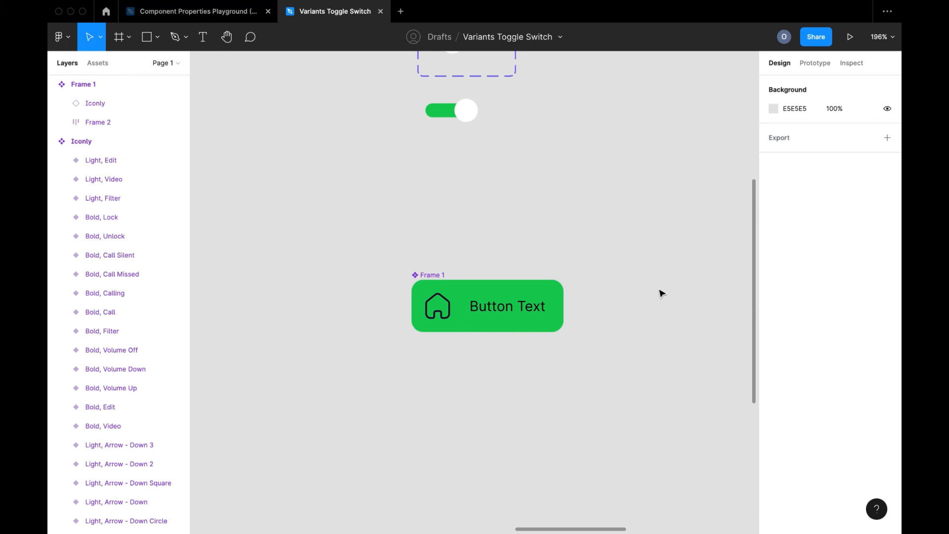
# Set the button component's horizontal padding to 20
pyautogui.click(440, 277)
pyautogui.click(796, 430)
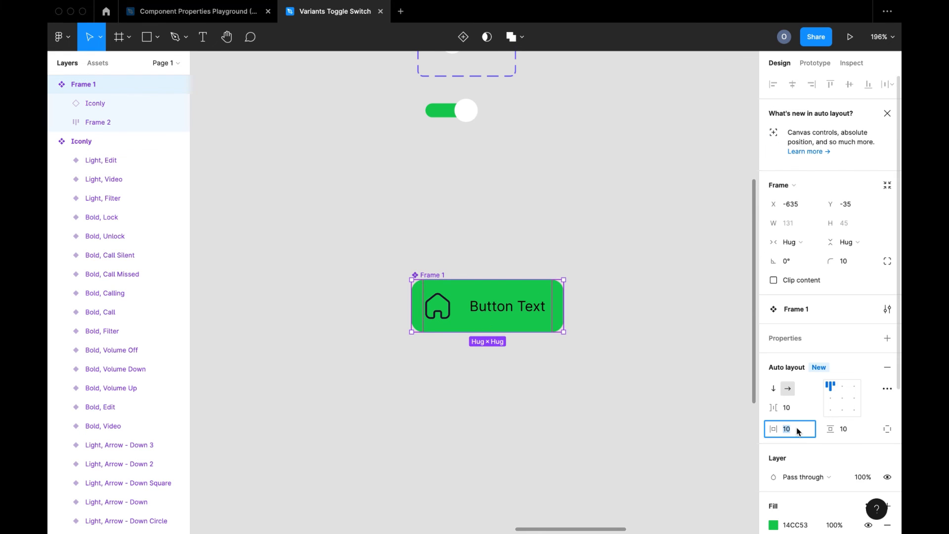
pyautogui.press('Return')
pyautogui.click(680, 430)
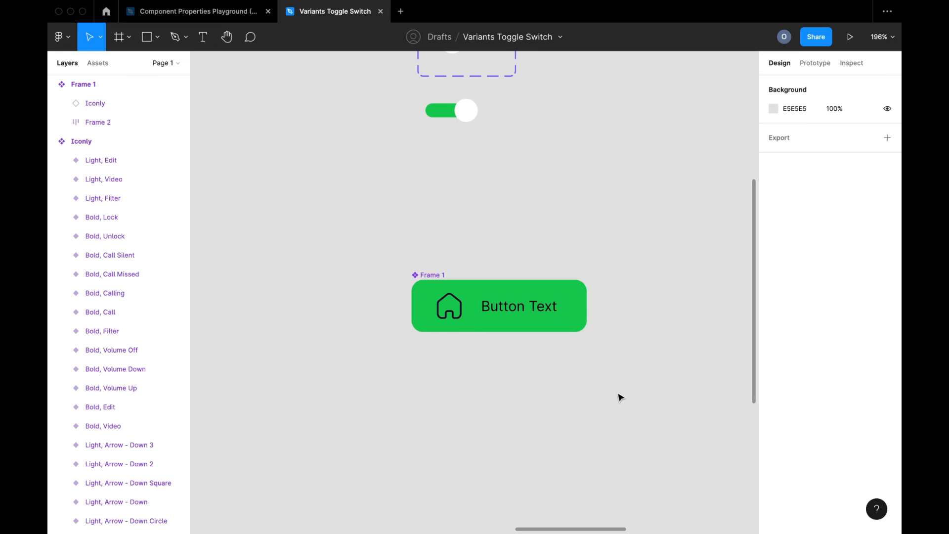
# Create a component property named Show Iconly with the value True for the home icon layer's visibility
pyautogui.doubleClick(448, 311)
pyautogui.click(449, 312)
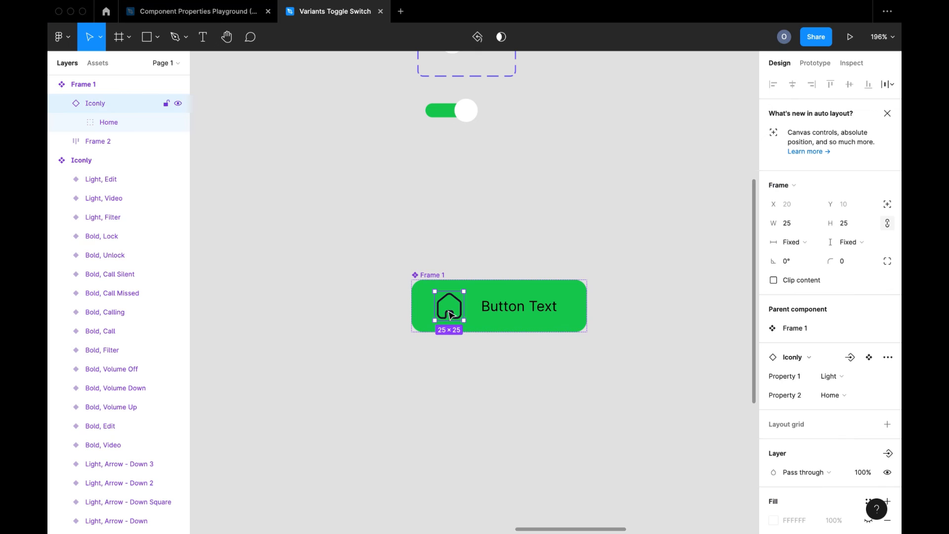
pyautogui.click(62, 104)
pyautogui.scroll(-5, 889, 356)
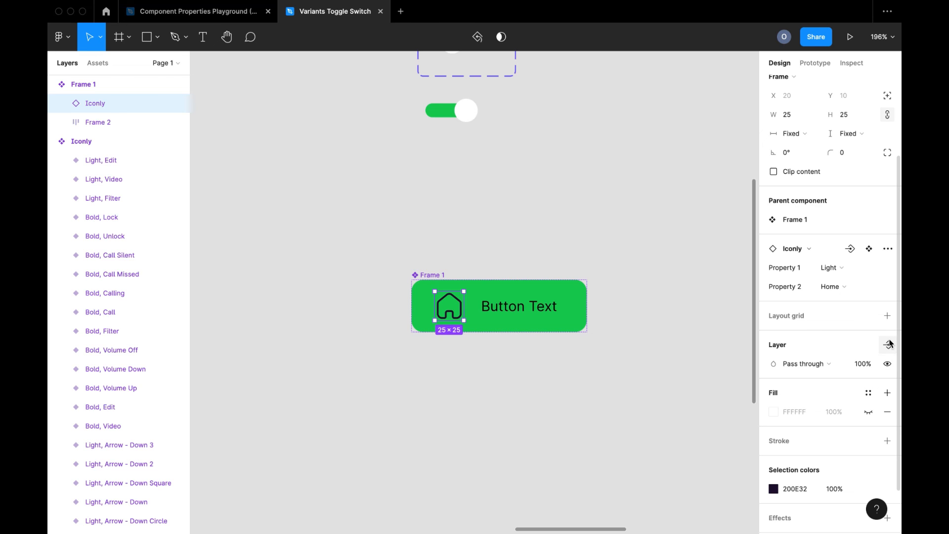
pyautogui.click(887, 344)
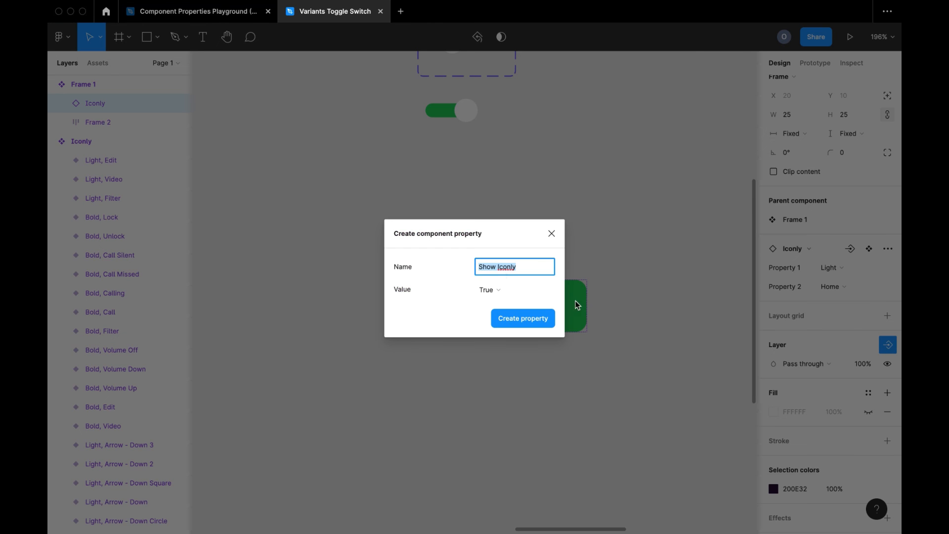
pyautogui.click(499, 293)
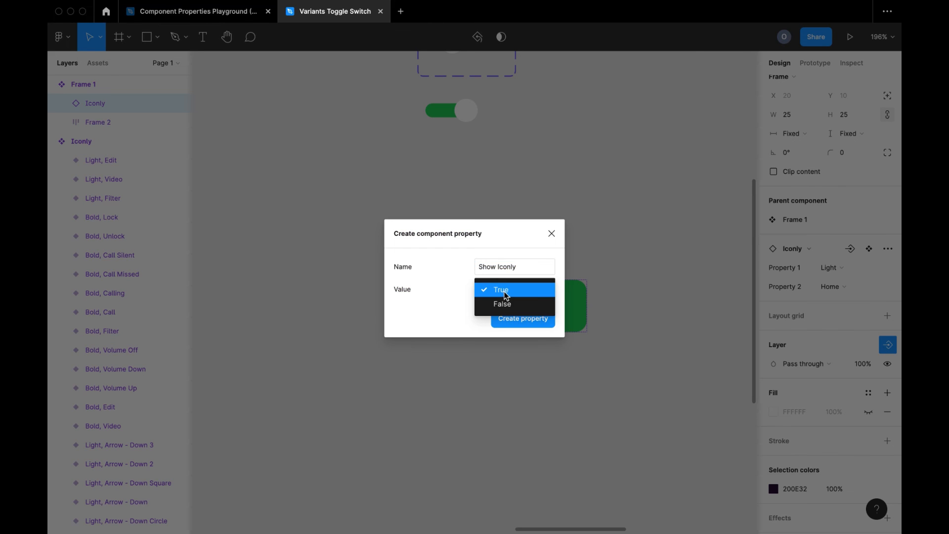
pyautogui.click(507, 292)
pyautogui.click(523, 318)
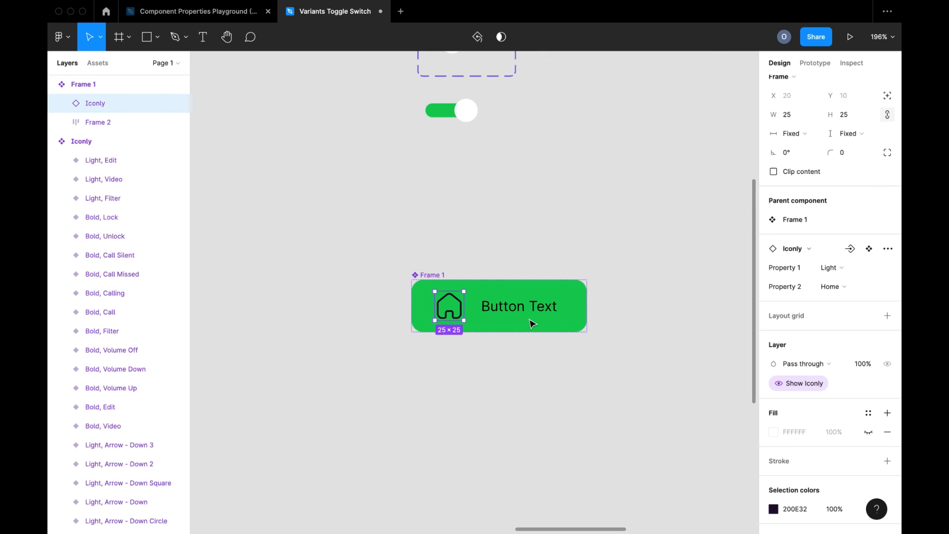
pyautogui.click(457, 268)
# Place an instance of the button component directly below the original by duplicating it
pyautogui.scroll(-5, 444, 262)
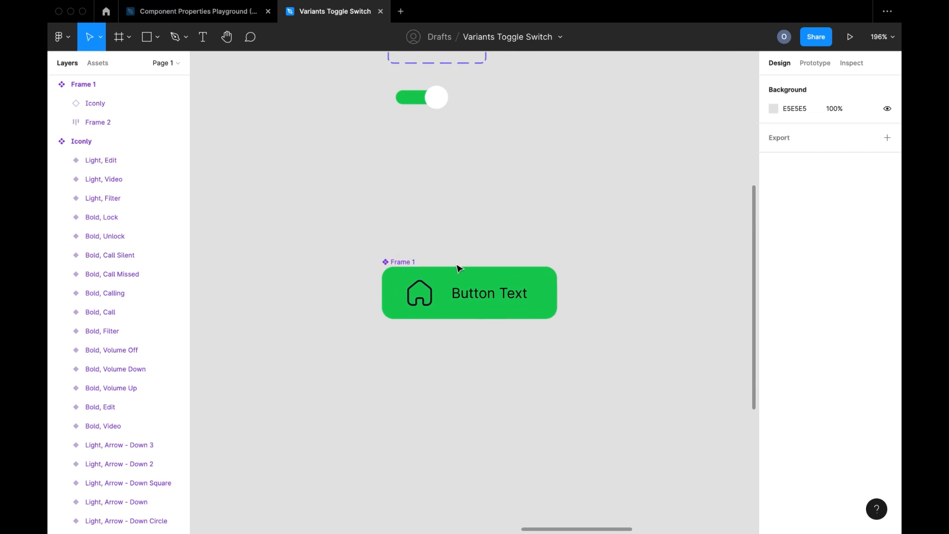
pyautogui.click(409, 243)
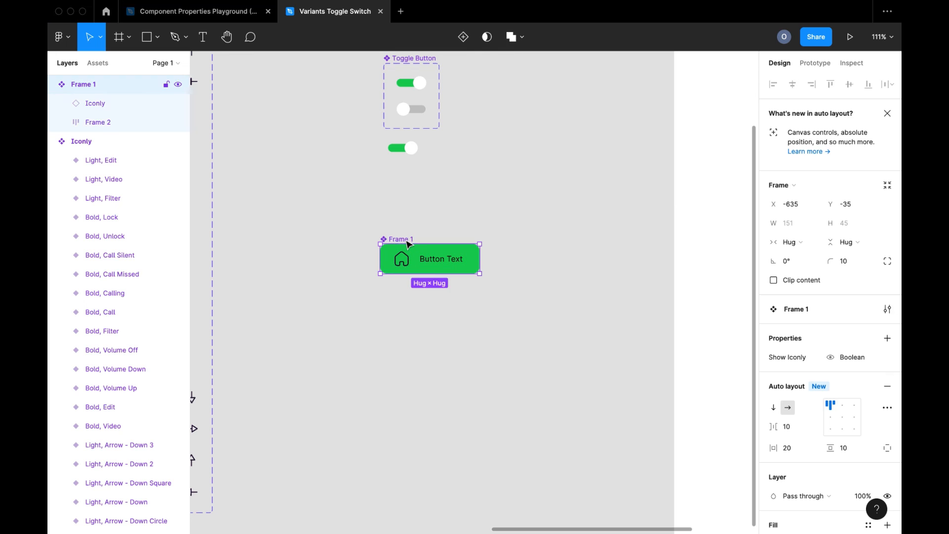
pyautogui.moveTo(409, 243); pyautogui.dragTo(405, 328)
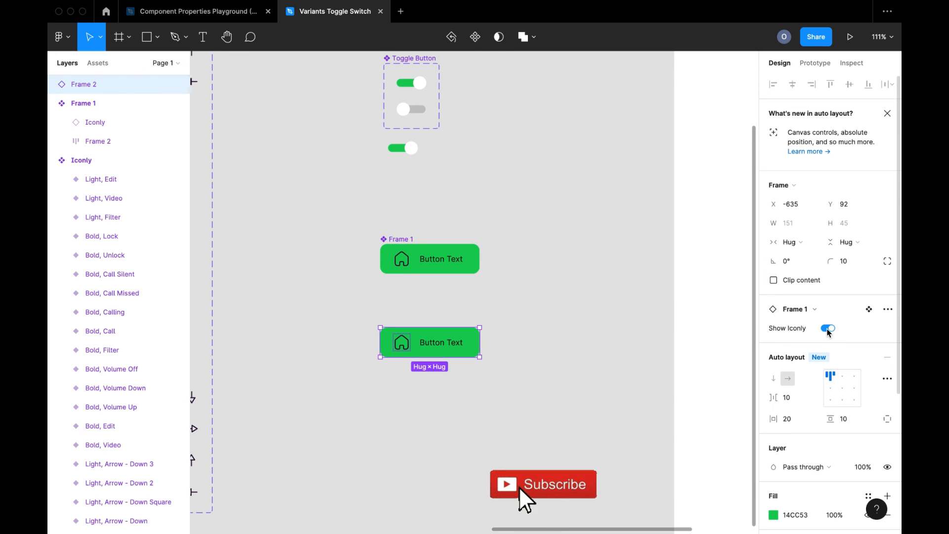
# Test the button instance's Show Iconly property by switching it off, on and off again
pyautogui.click(826, 328)
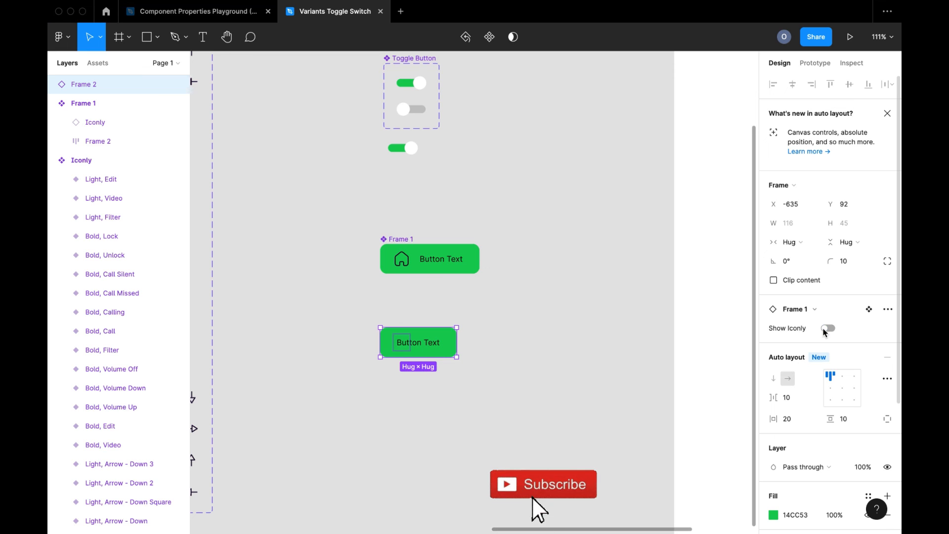
pyautogui.click(510, 383)
pyautogui.click(430, 340)
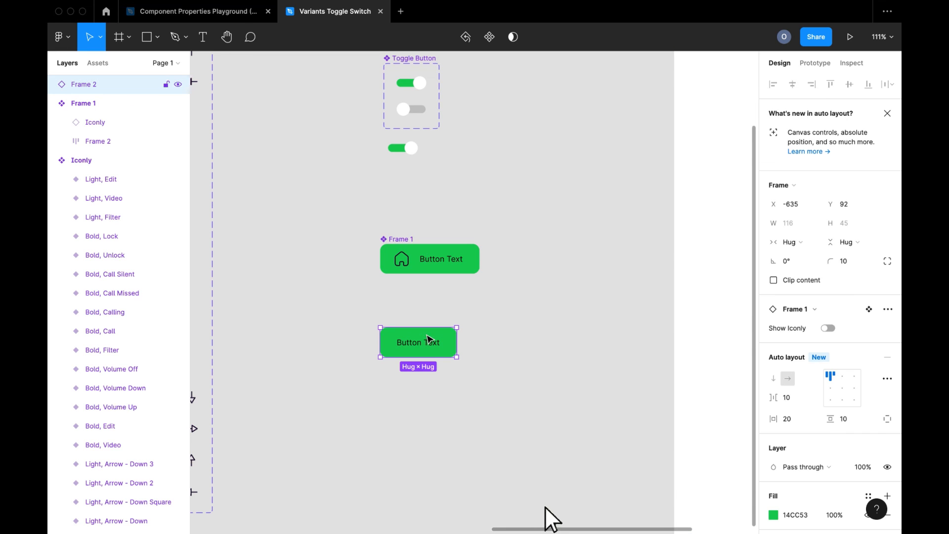
pyautogui.click(828, 328)
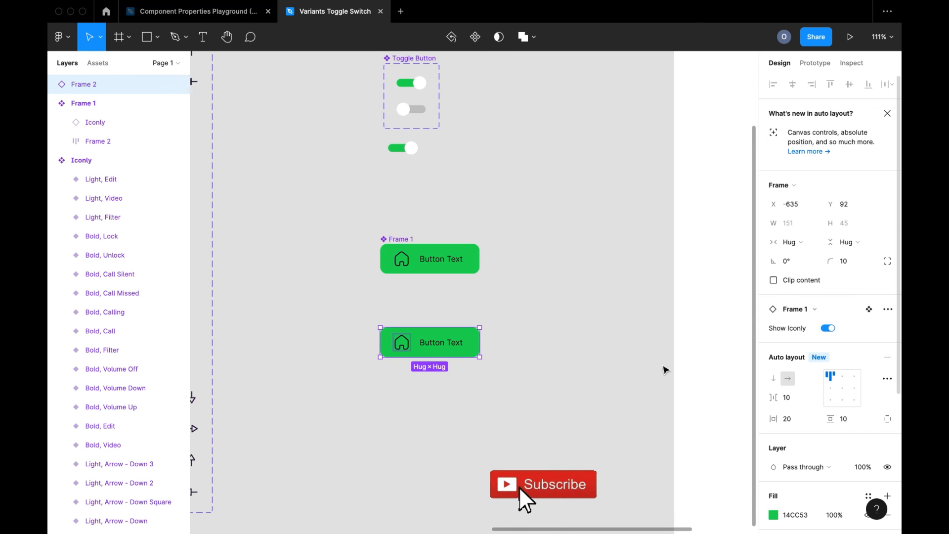
pyautogui.click(559, 377)
pyautogui.click(440, 348)
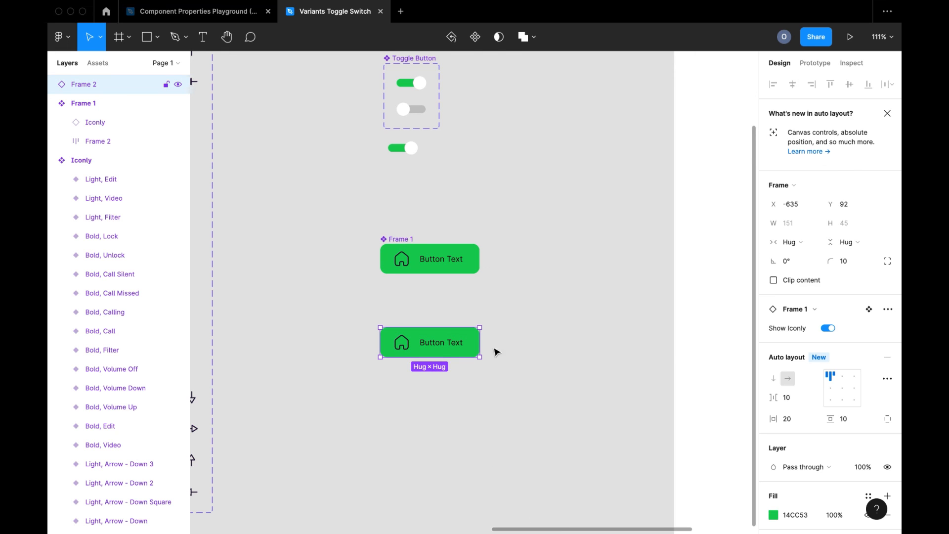
pyautogui.click(828, 329)
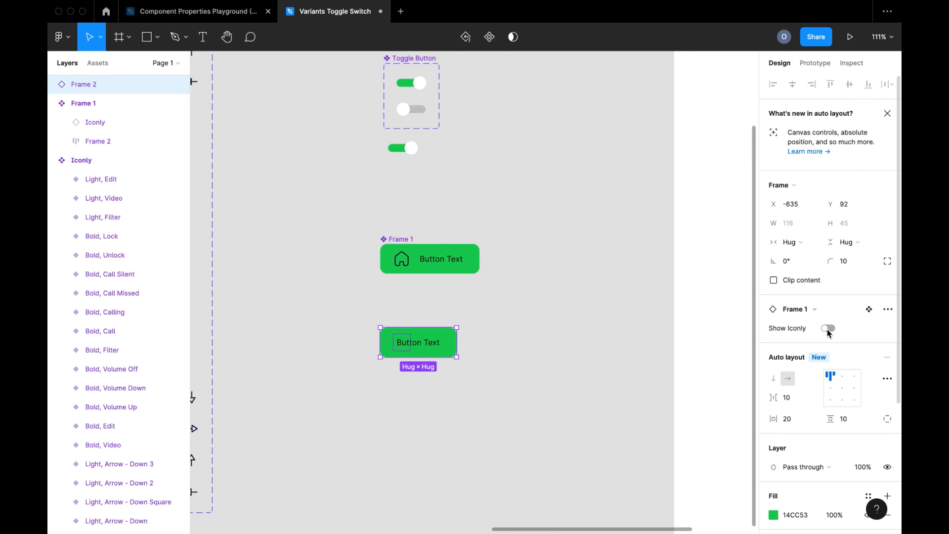
pyautogui.click(489, 369)
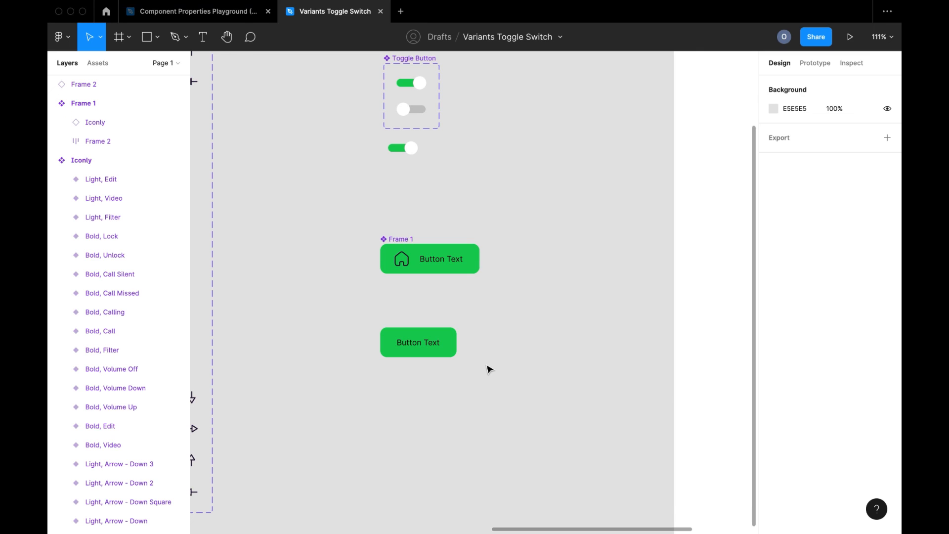
pyautogui.moveTo(605, 4)
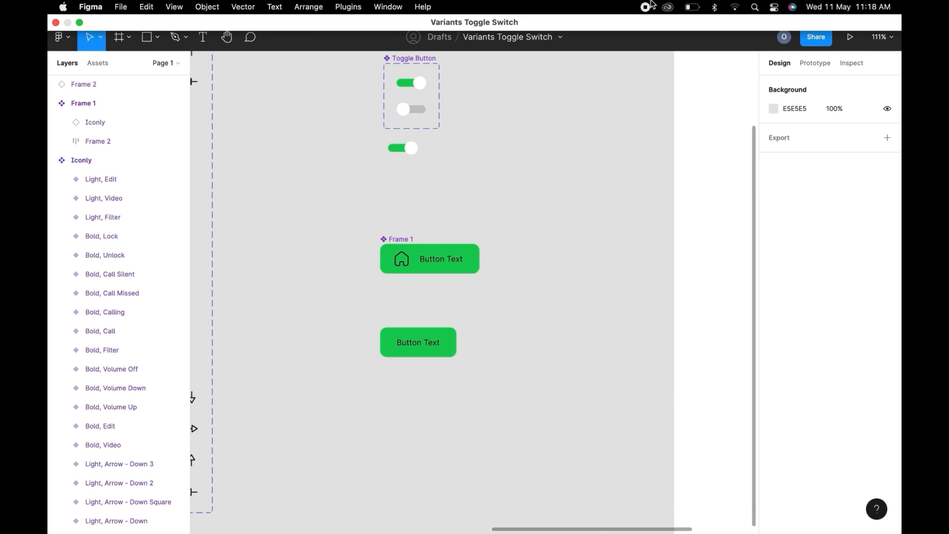